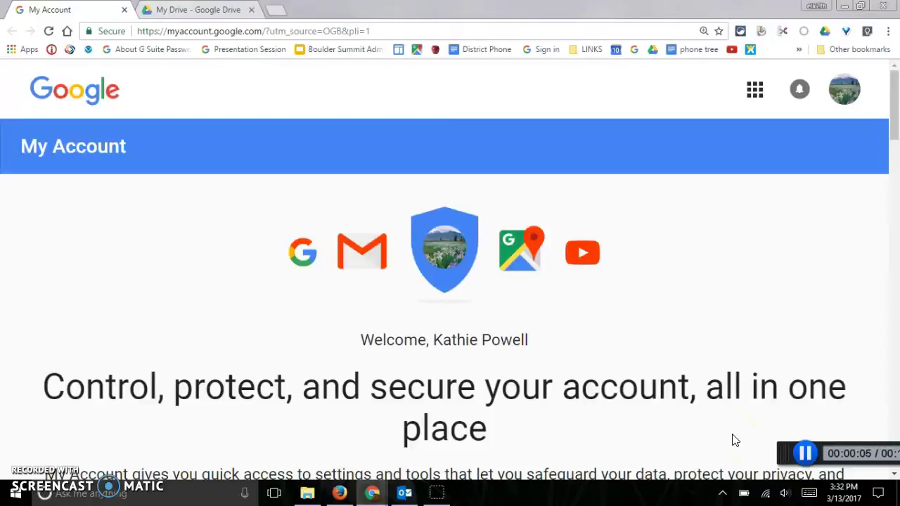
- Switch to My Drive and create a new blank Google Sheets spreadsheet
{"action": "left_click", "coordinate": [731, 441]}
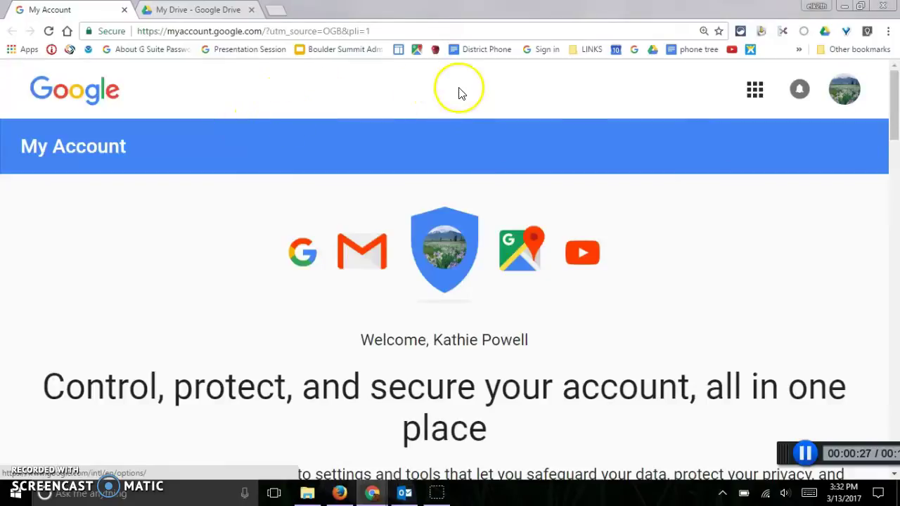
{"action": "left_click", "coordinate": [755, 90]}
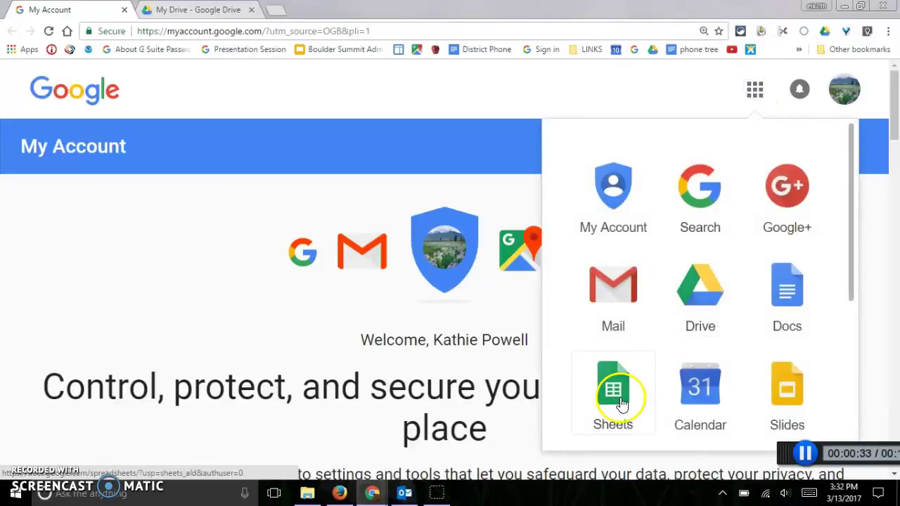
{"action": "left_click", "coordinate": [196, 10]}
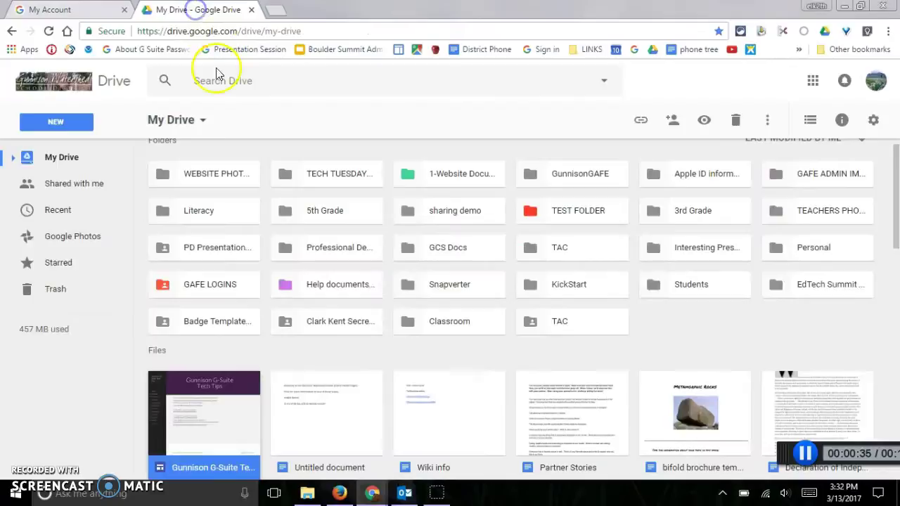
{"action": "left_click", "coordinate": [71, 125]}
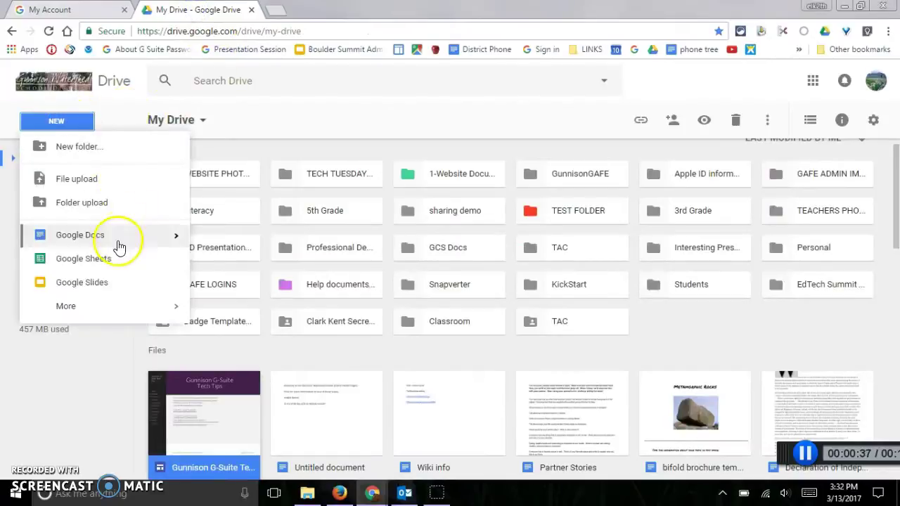
{"action": "left_click", "coordinate": [104, 259]}
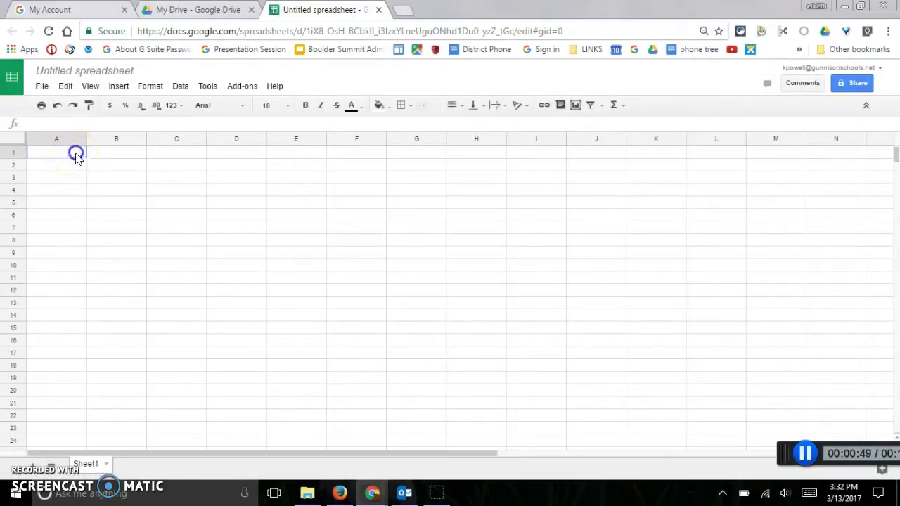
- Fill A1:E4 with pumpkins, height, weight, circumference, seed count; happy 42, 54, 45, 122; sleepy 21, 24, 63, 13; fatso 12, 64, 43, 223
{"action": "type", "text": "pumpkins\theight\tweight\tcircumference\tseed count happy\t42\t54\t45\t122 sleepy\t21\t24\t63\t13 fatso\t12\t64\t43\t223"}
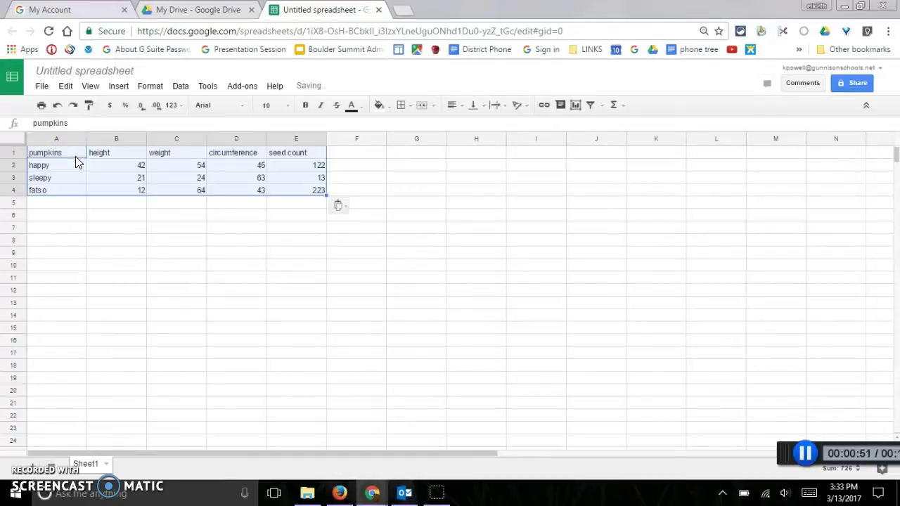
{"action": "left_click", "coordinate": [190, 220]}
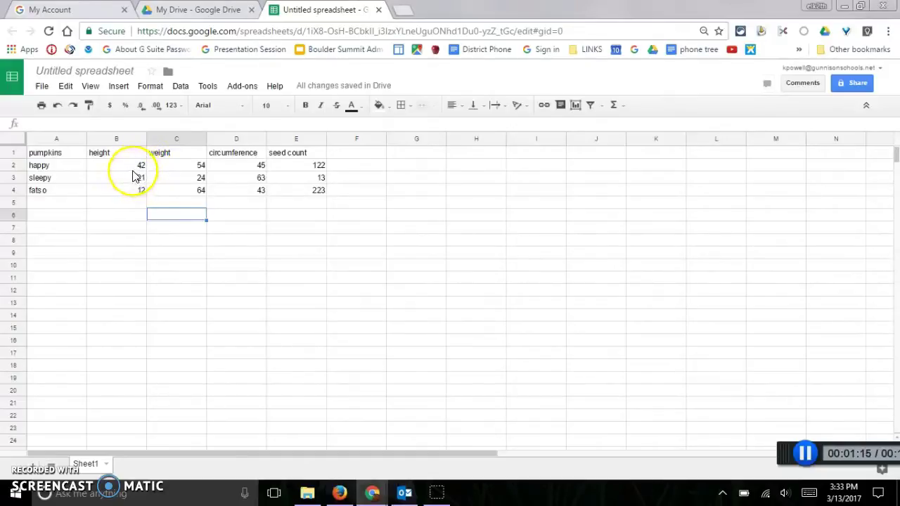
- Capitalize the first three column headings in A1:C1 as Pumpkins, Height and Weight
{"action": "left_click", "coordinate": [57, 154]}
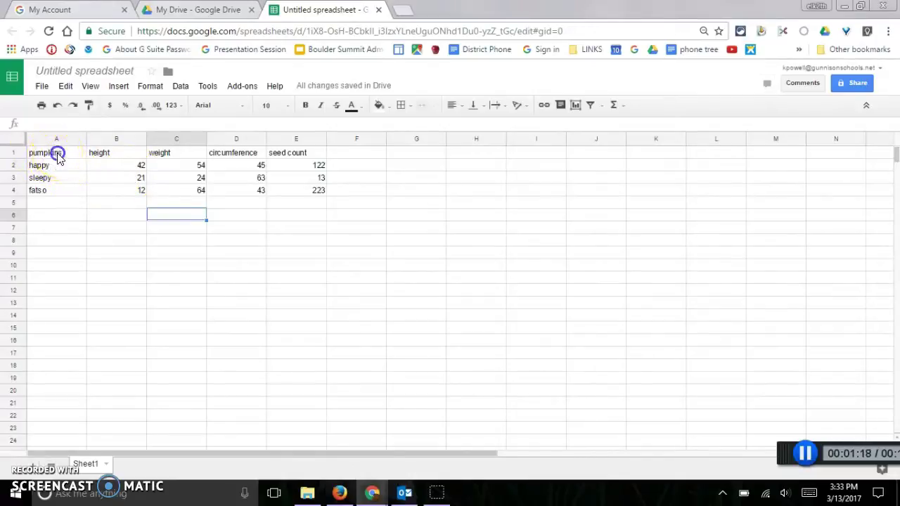
{"action": "left_click", "coordinate": [36, 122]}
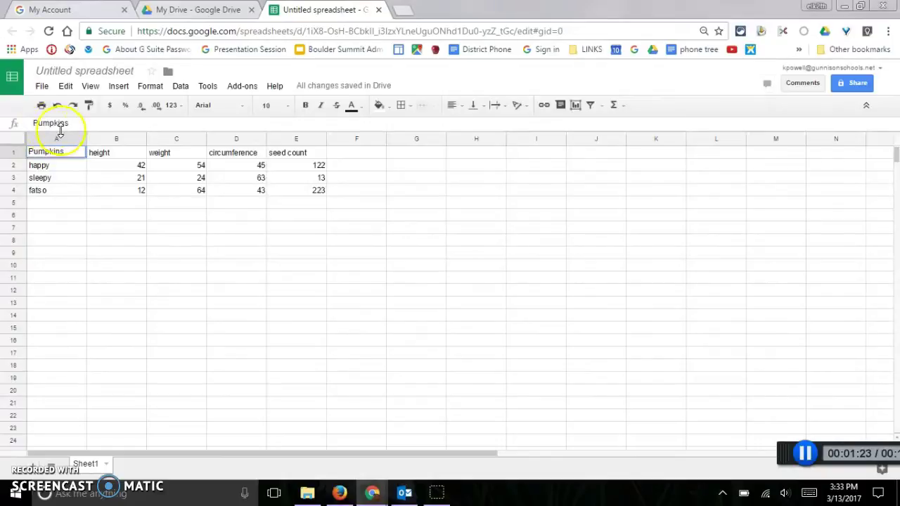
{"action": "key", "text": "Return"}
{"action": "left_click", "coordinate": [106, 155]}
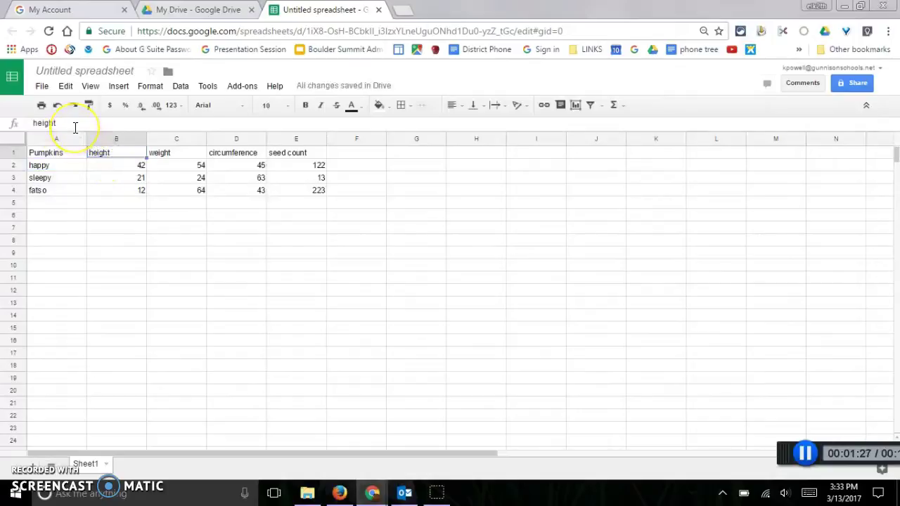
{"action": "type", "text": "Hei"}
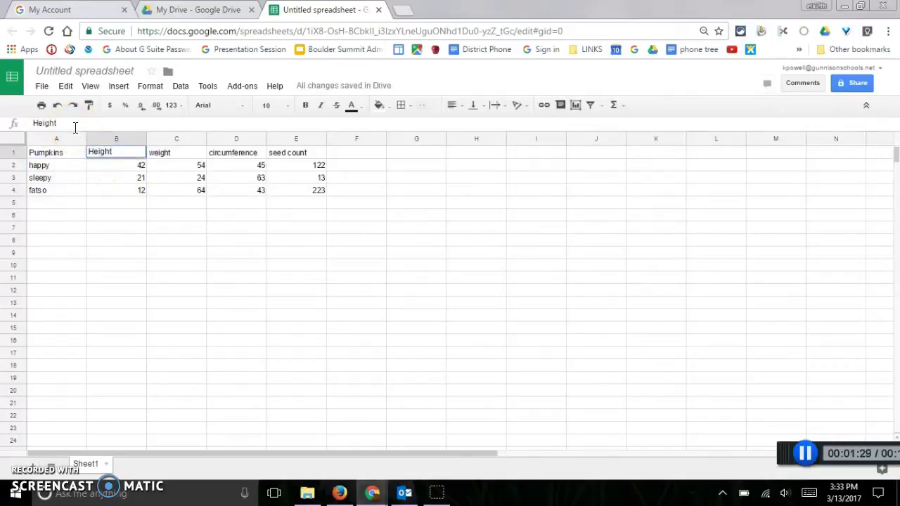
{"action": "key", "text": "Return"}
{"action": "left_click", "coordinate": [169, 152]}
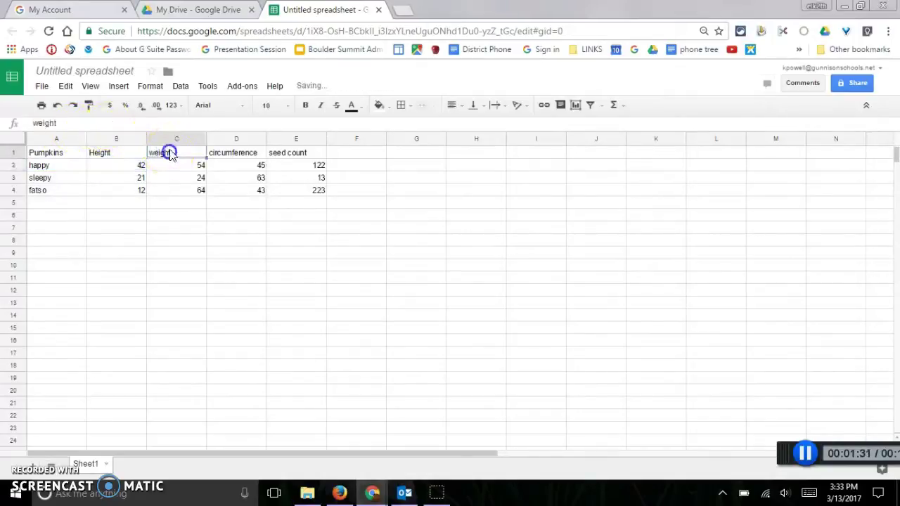
{"action": "type", "text": "Weight"}
{"action": "key", "text": "Return"}
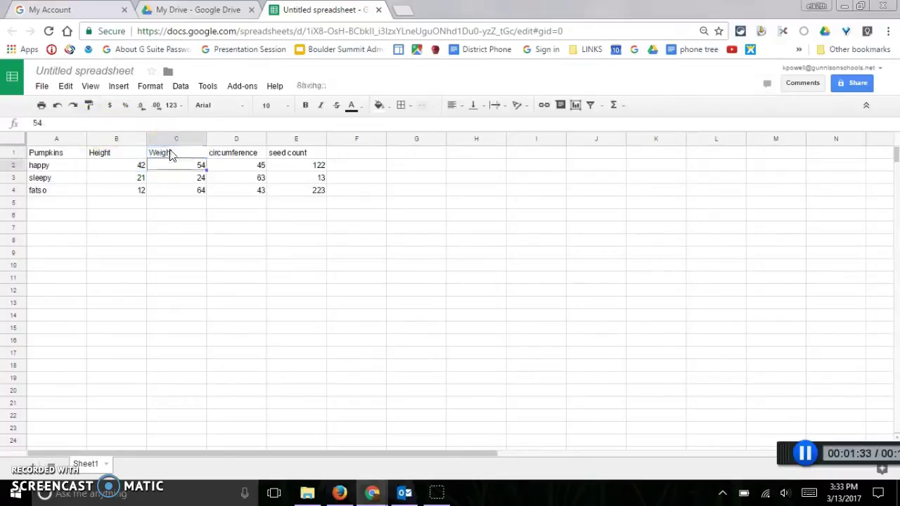
- Capitalize the pumpkin names in A2:A4 as Happy, Sleepy and Fatso
{"action": "left_click", "coordinate": [60, 165]}
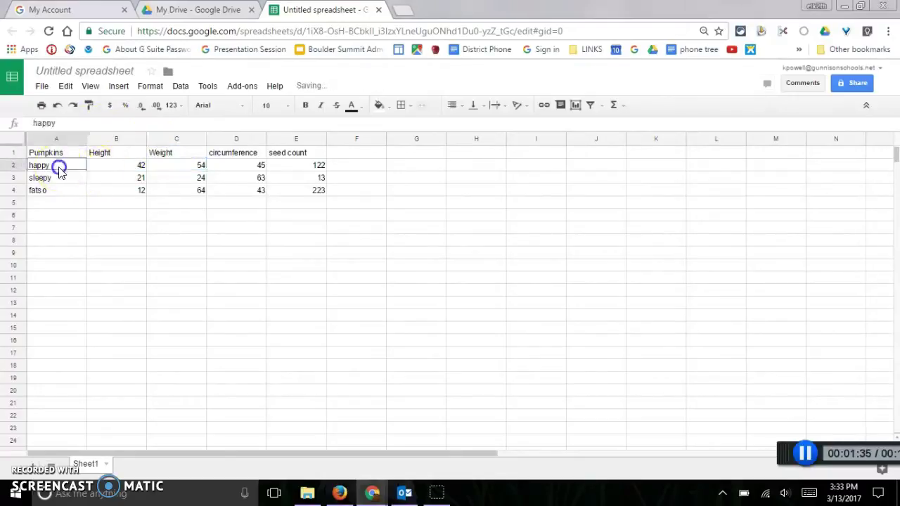
{"action": "type", "text": "Hap"}
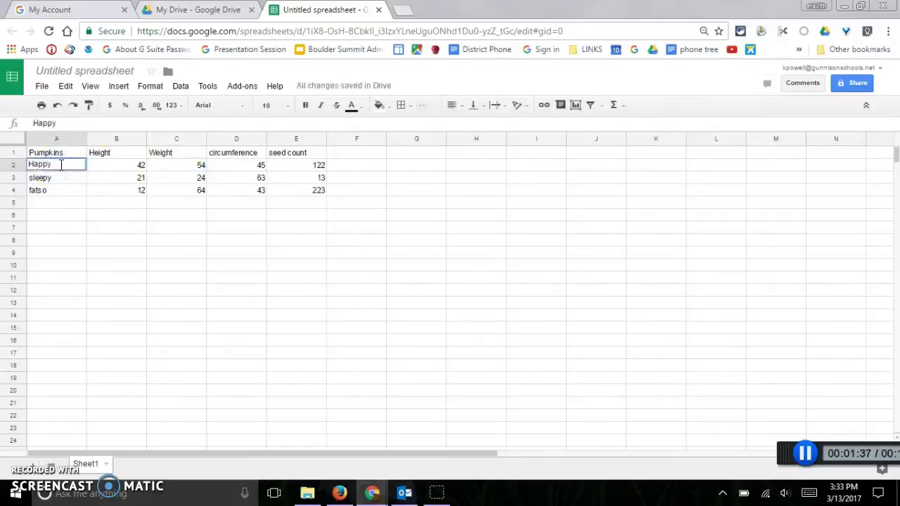
{"action": "type", "text": "py"}
{"action": "key", "text": "Return"}
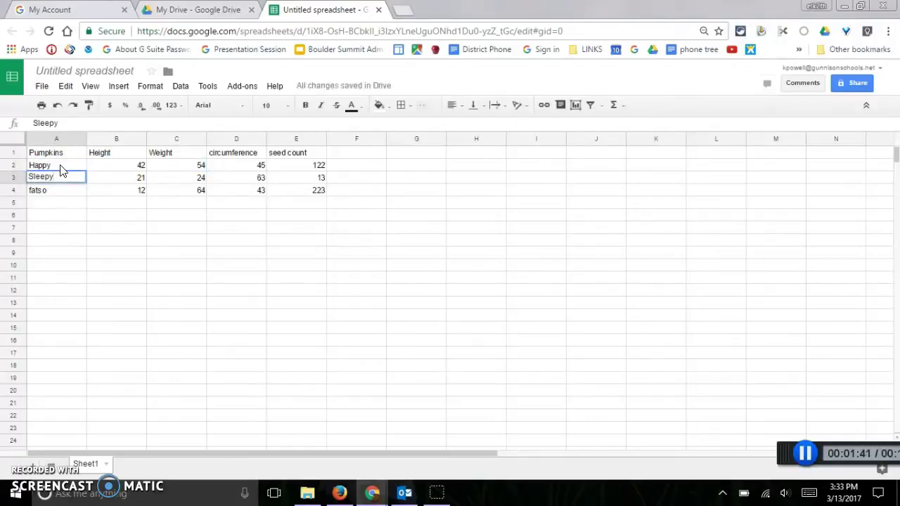
{"action": "type", "text": "Sleepy"}
{"action": "key", "text": "Return"}
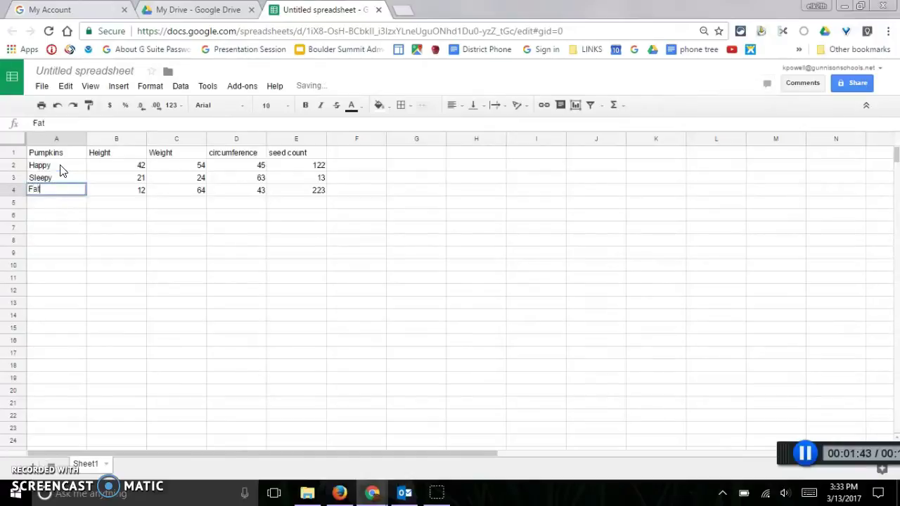
{"action": "key", "text": "Return"}
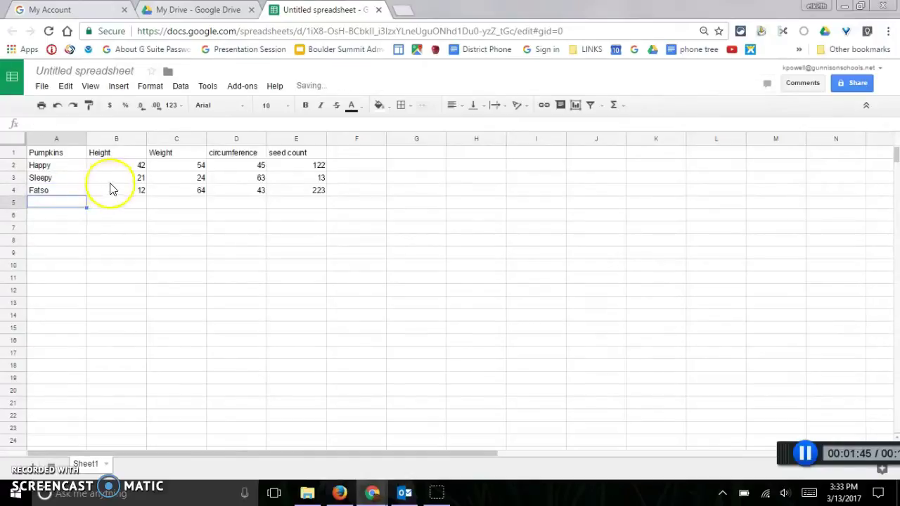
{"action": "left_click", "coordinate": [107, 215]}
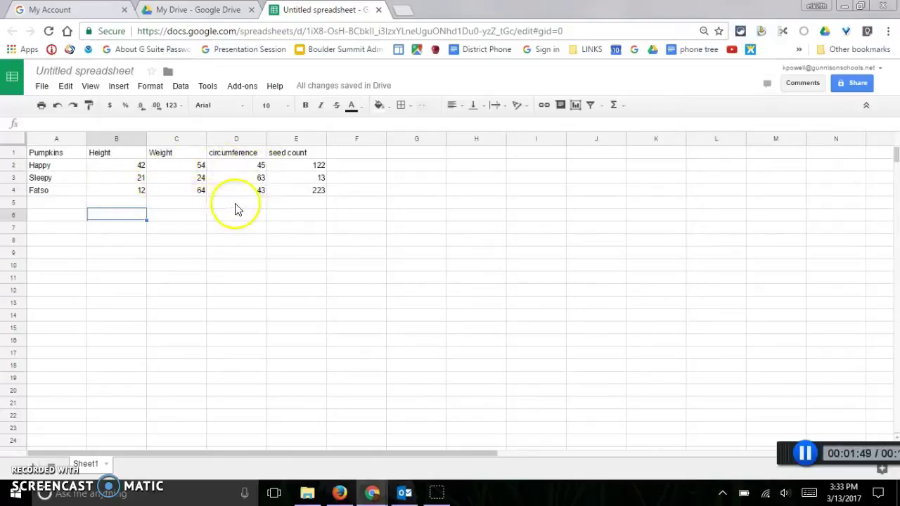
- Enter "gunnison" in G2 and fill it down through G13
{"action": "left_click", "coordinate": [419, 167]}
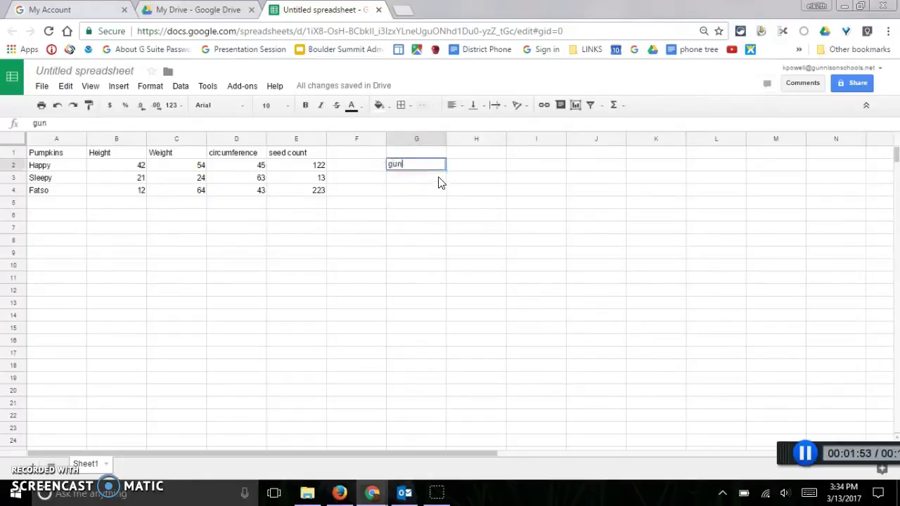
{"action": "type", "text": "gunnison"}
{"action": "left_click", "coordinate": [431, 201]}
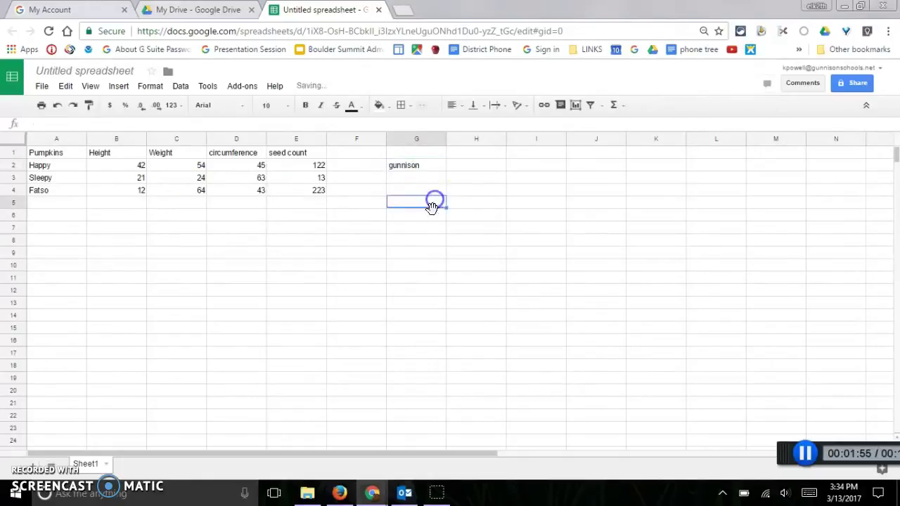
{"action": "left_click", "coordinate": [415, 167]}
{"action": "left_click", "coordinate": [429, 171]}
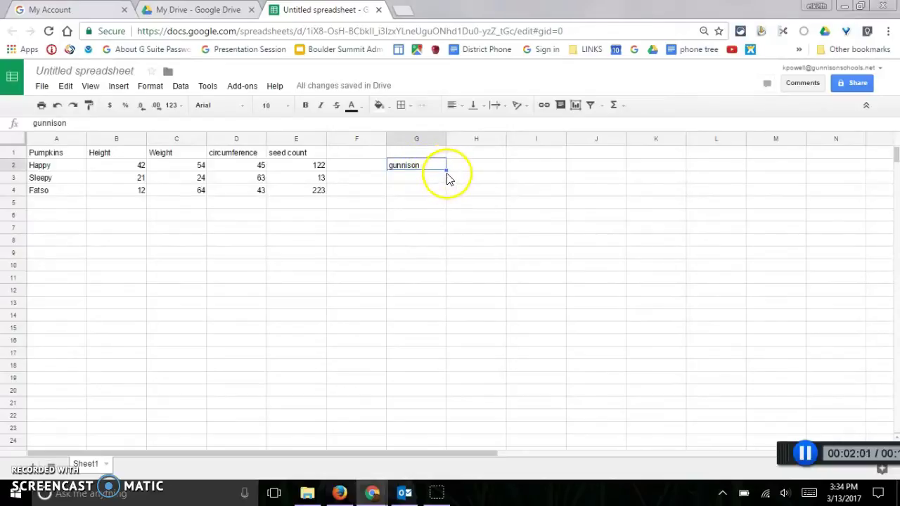
{"action": "left_click_drag", "start_coordinate": [446, 170], "coordinate": [445, 185]}
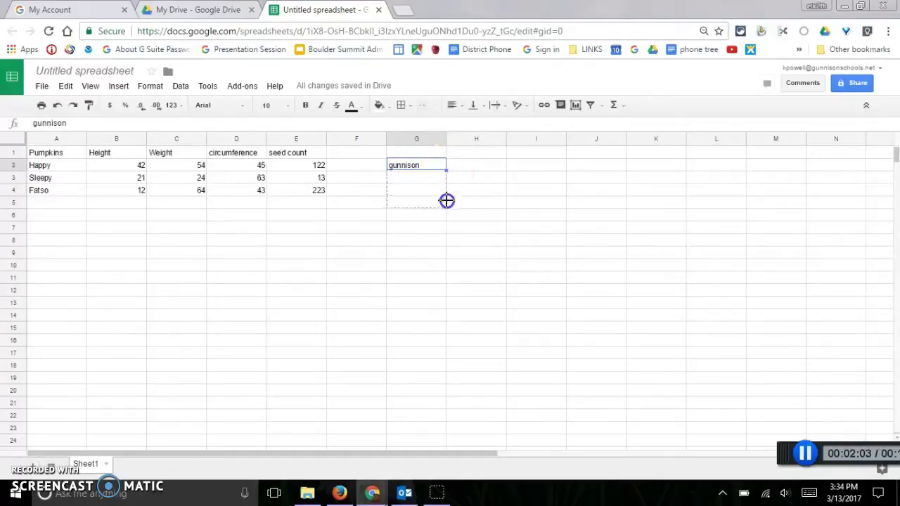
{"action": "left_click_drag", "start_coordinate": [441, 297], "coordinate": [441, 297]}
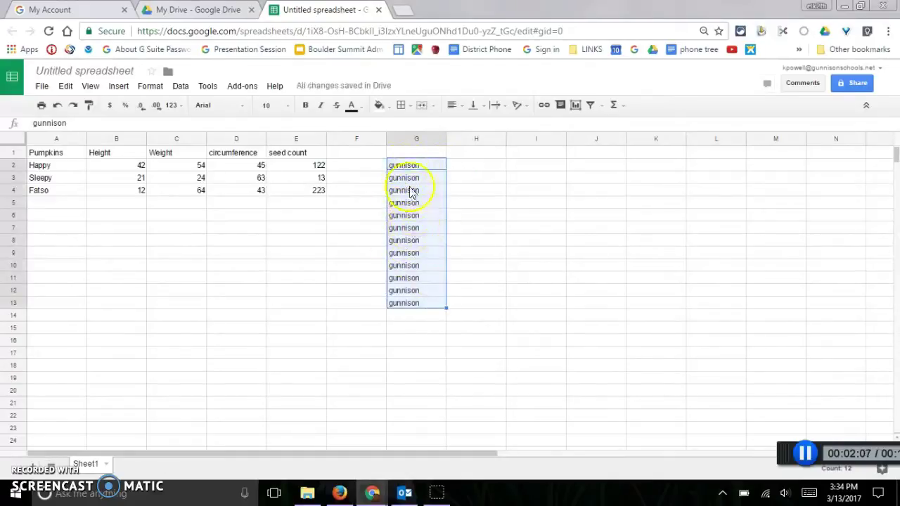
- Try filling Fatso's seed count from E4 down through E9, and undo the fill
{"action": "left_click", "coordinate": [317, 193]}
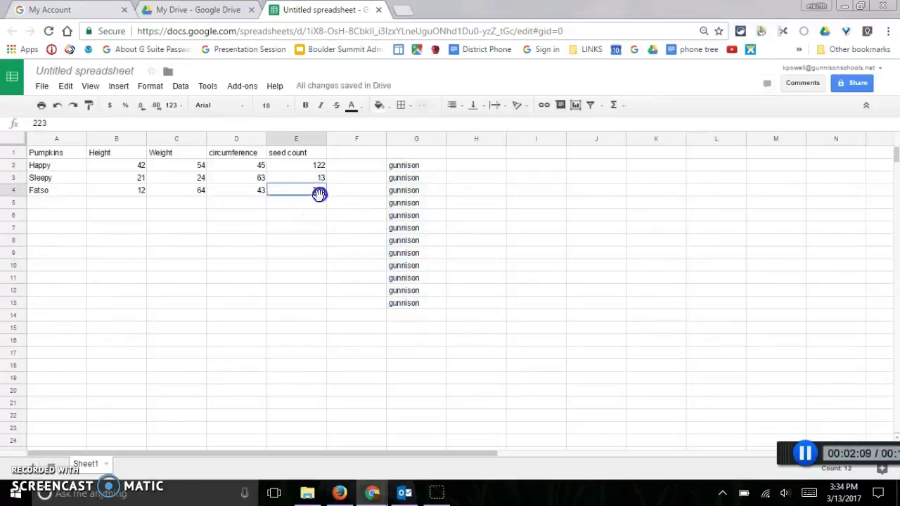
{"action": "left_click_drag", "start_coordinate": [322, 246], "coordinate": [320, 251]}
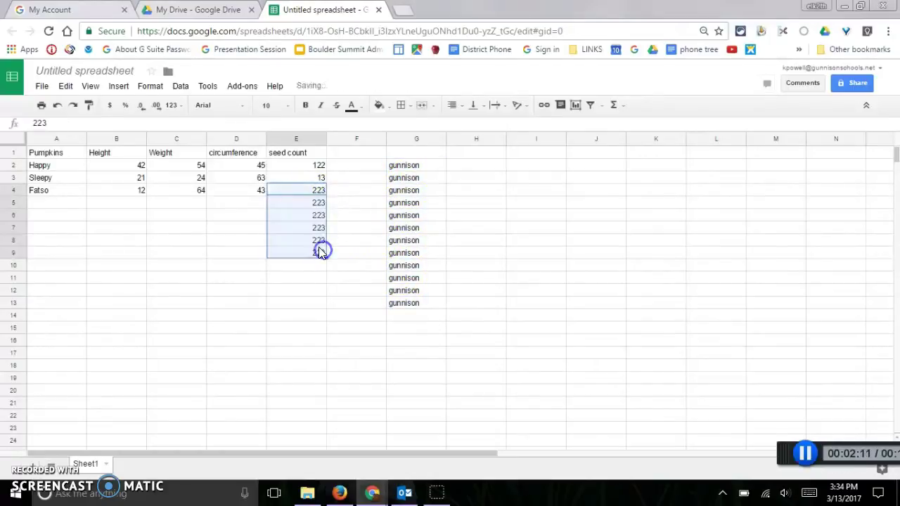
{"action": "left_click", "coordinate": [57, 106]}
- Enter 1 in H2 and 2 in H3, and extend the number series down through H15
{"action": "left_click", "coordinate": [475, 167]}
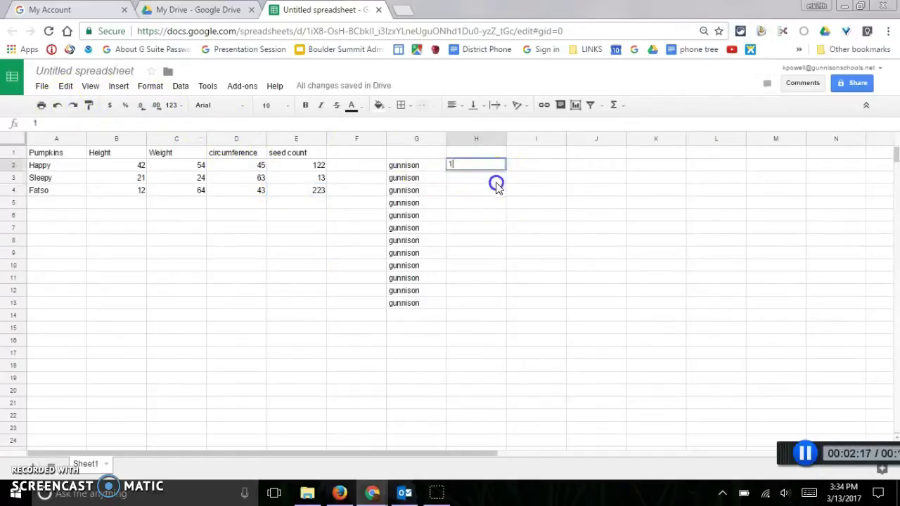
{"action": "type", "text": "1"}
{"action": "key", "text": "Return"}
{"action": "type", "text": "2"}
{"action": "left_click", "coordinate": [489, 176]}
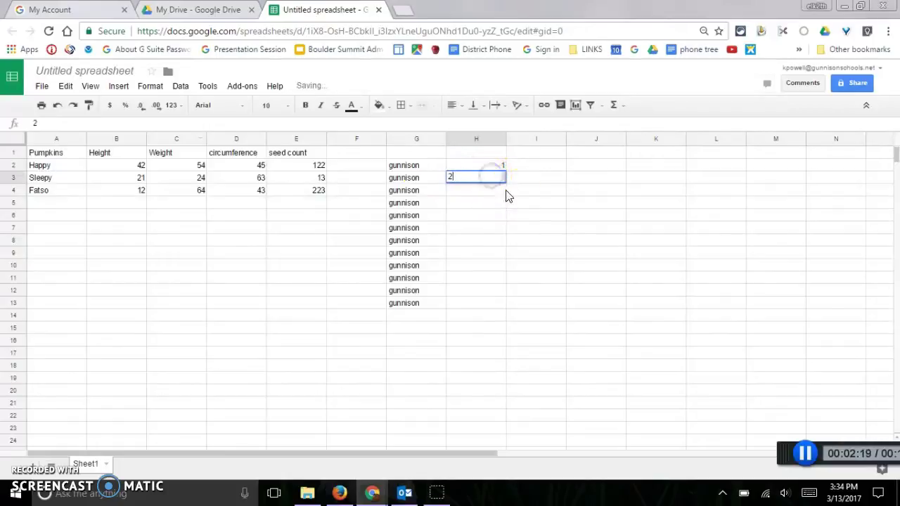
{"action": "left_click", "coordinate": [505, 188]}
{"action": "left_click_drag", "start_coordinate": [492, 170], "coordinate": [501, 187]}
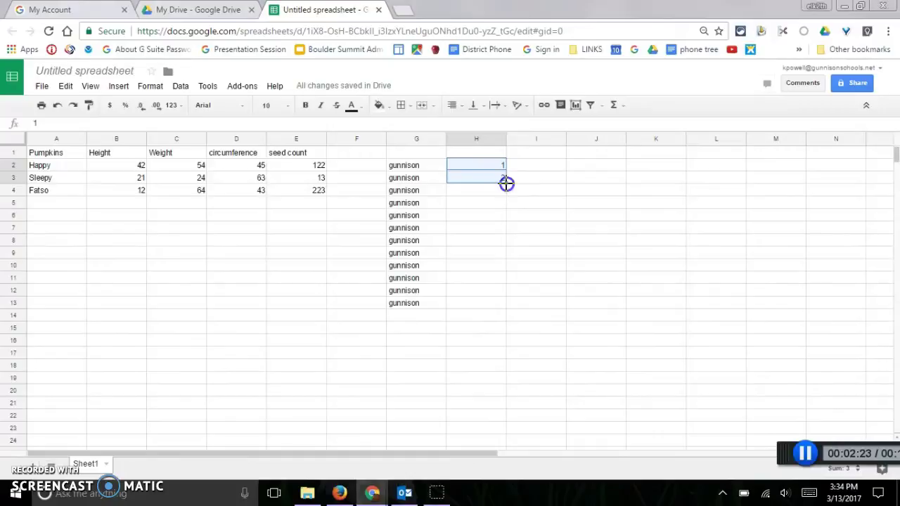
{"action": "left_click_drag", "start_coordinate": [506, 183], "coordinate": [498, 327]}
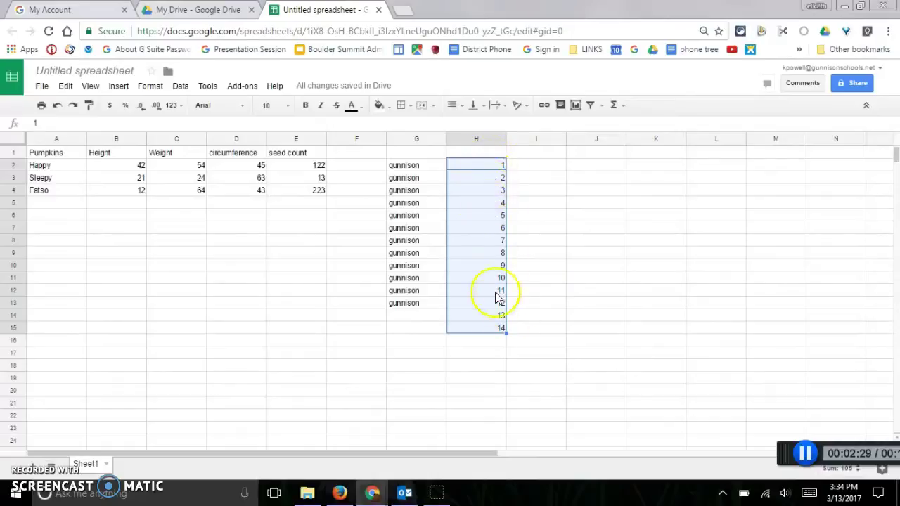
{"action": "left_click", "coordinate": [534, 206]}
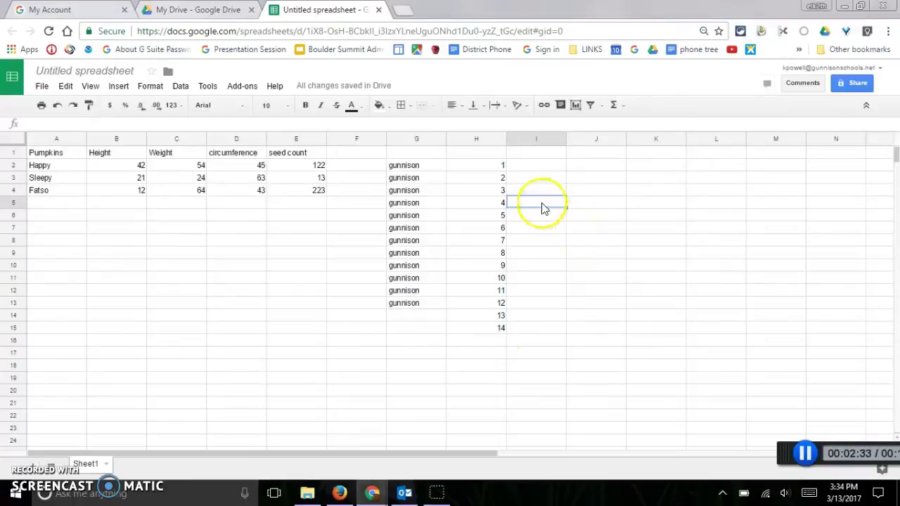
- Widen column A to about twice its width and look over the options available for the column
{"action": "left_click_drag", "start_coordinate": [84, 140], "coordinate": [151, 139]}
{"action": "left_click", "coordinate": [135, 143]}
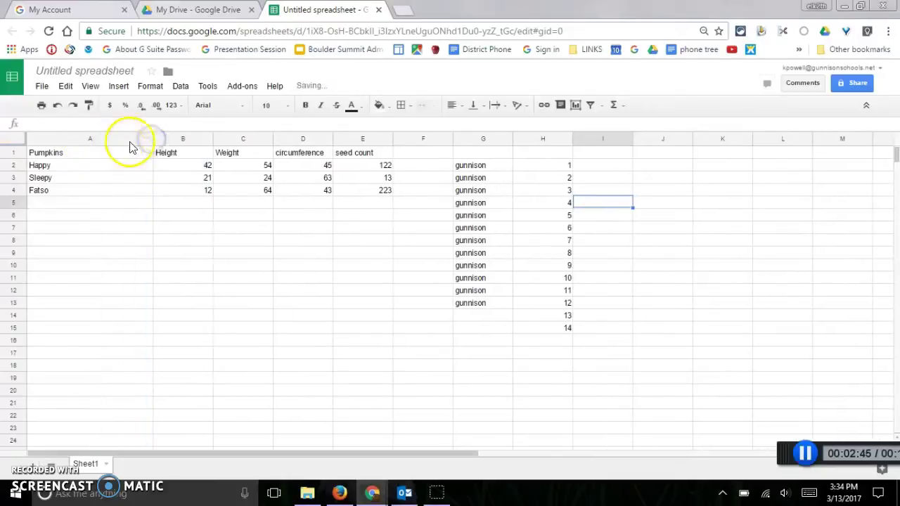
{"action": "left_click", "coordinate": [148, 139]}
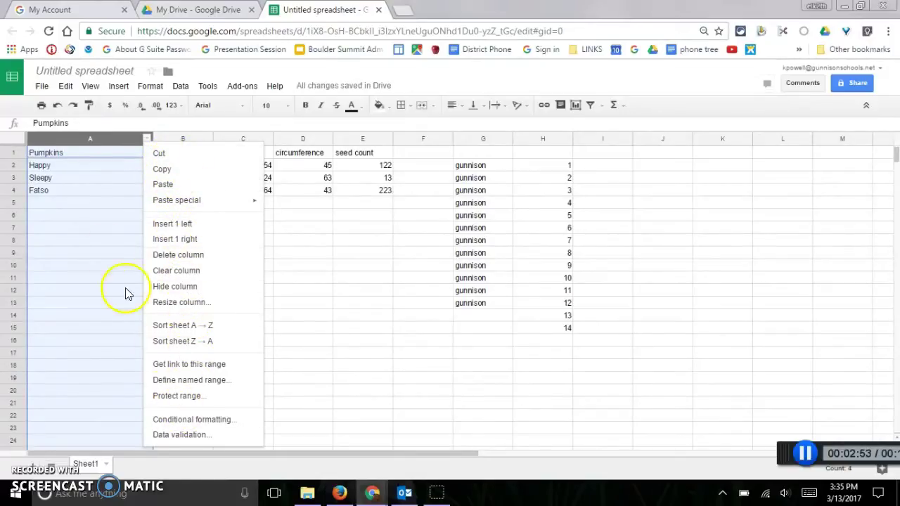
{"action": "left_click", "coordinate": [298, 295]}
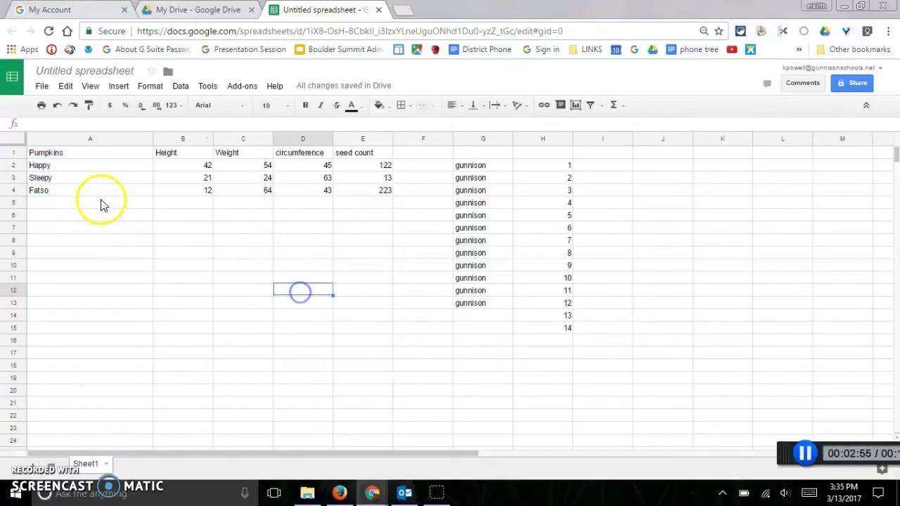
- Increase the height of header row 1 to about twice its size
{"action": "left_click", "coordinate": [13, 153]}
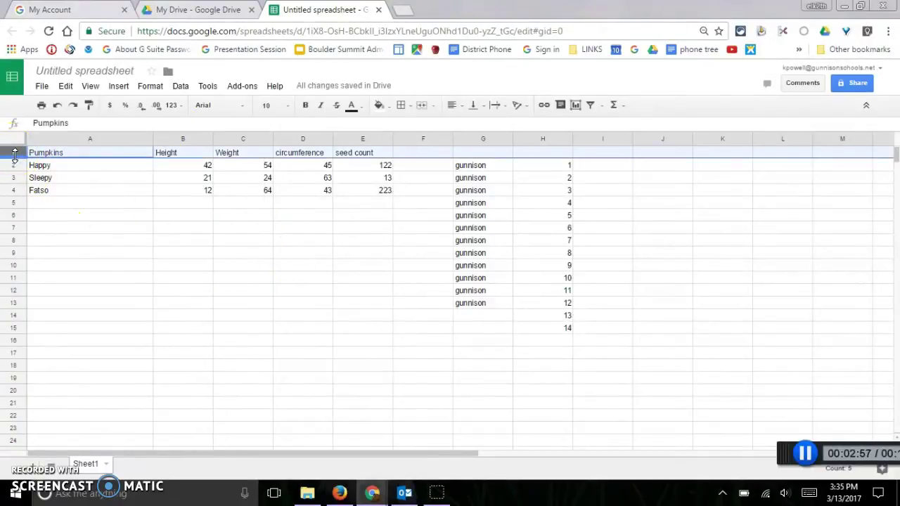
{"action": "mouse_move", "coordinate": [14, 156]}
{"action": "left_mouse_down"}
{"action": "mouse_move", "coordinate": [12, 189]}
{"action": "mouse_move", "coordinate": [12, 169]}
{"action": "left_mouse_up"}
- Append a long string of random letters after "Happy" in A2 so the text exceeds the column width
{"action": "left_click", "coordinate": [60, 181]}
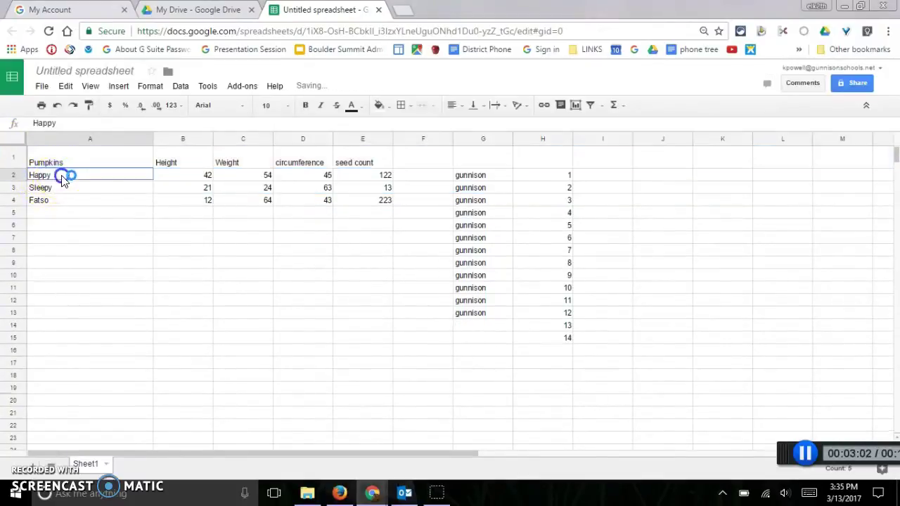
{"action": "left_click", "coordinate": [83, 123]}
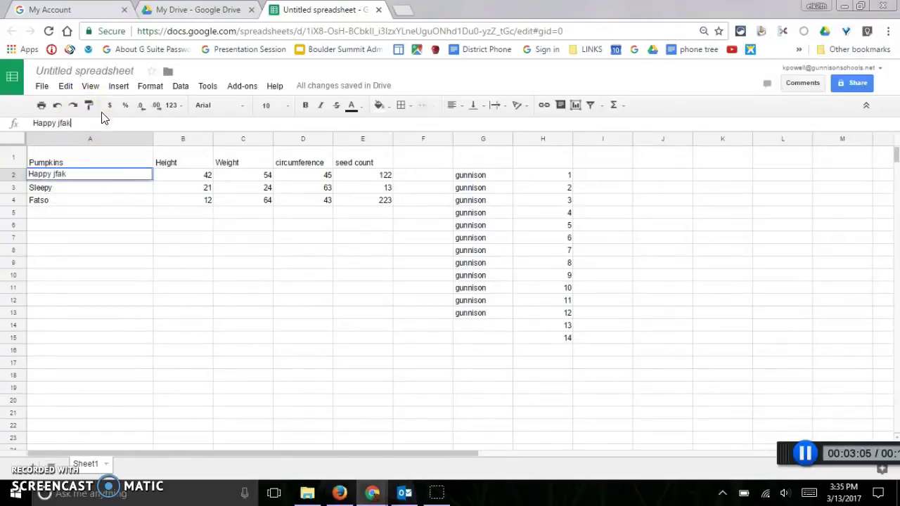
{"action": "type", "text": "jfakdlfjakldjlafjkldjflkajflkdjflkjadlfj"}
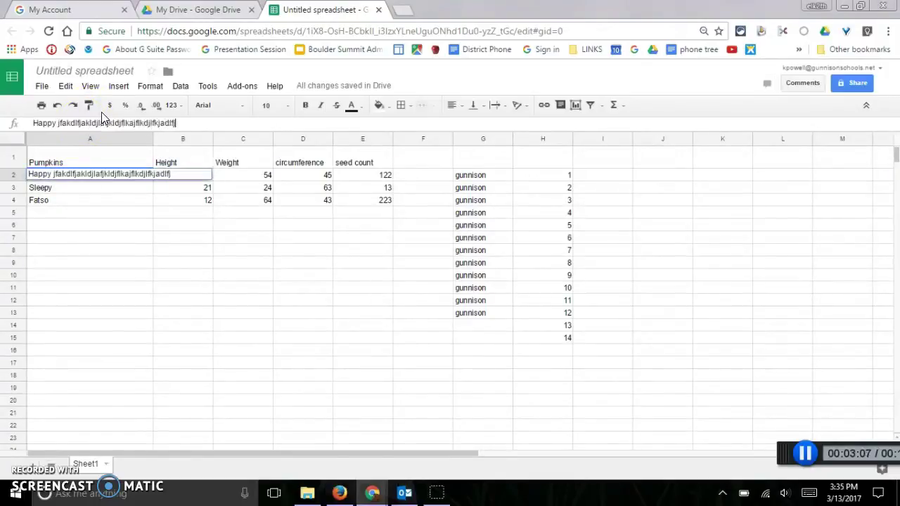
{"action": "left_click", "coordinate": [125, 218]}
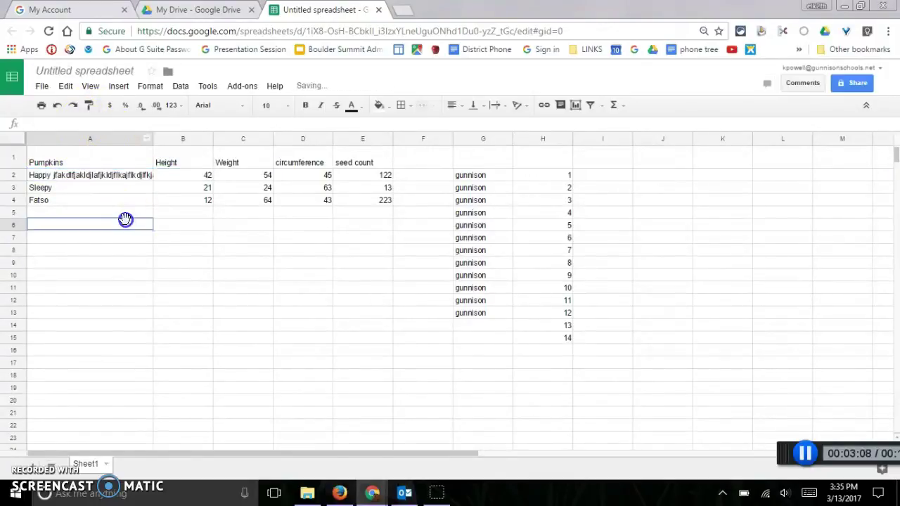
- Narrow column A to about two-thirds of its width
{"action": "left_click_drag", "start_coordinate": [151, 139], "coordinate": [153, 139]}
{"action": "left_click", "coordinate": [130, 139]}
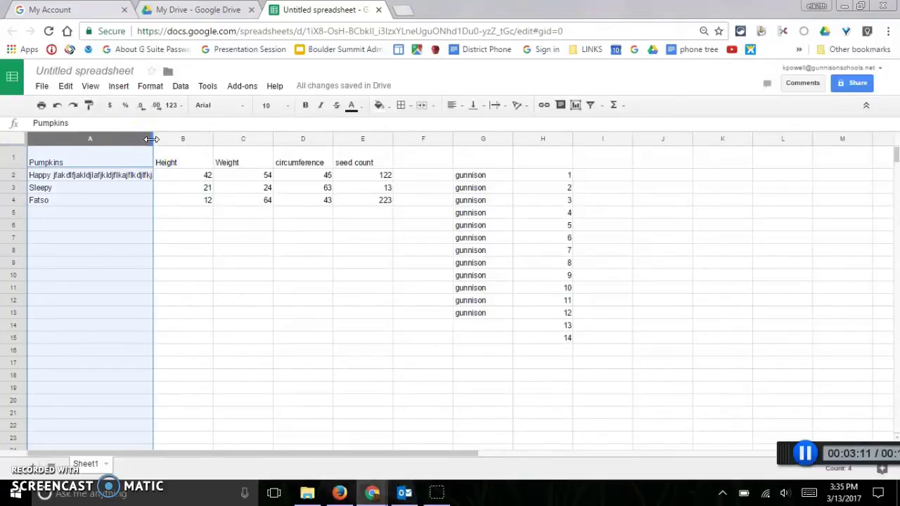
{"action": "mouse_move", "coordinate": [120, 146]}
{"action": "left_mouse_down"}
{"action": "mouse_move", "coordinate": [157, 141]}
{"action": "mouse_move", "coordinate": [112, 140]}
{"action": "left_mouse_up"}
{"action": "left_click", "coordinate": [175, 225]}
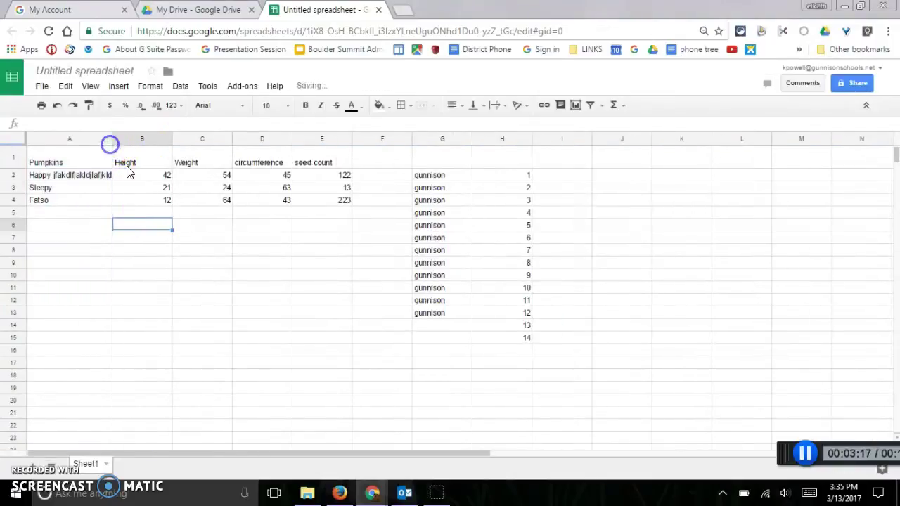
- Set the text wrapping of the whole of column A to Wrap
{"action": "left_click", "coordinate": [81, 176]}
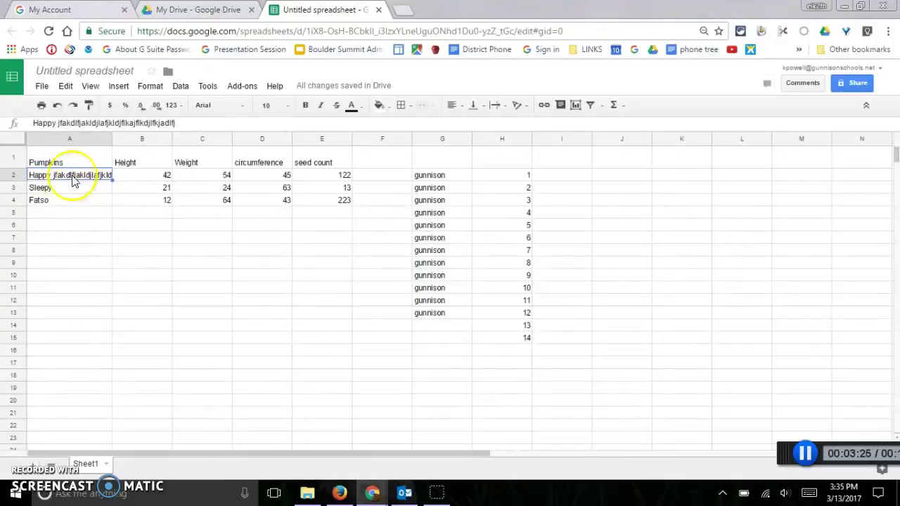
{"action": "left_click", "coordinate": [77, 140]}
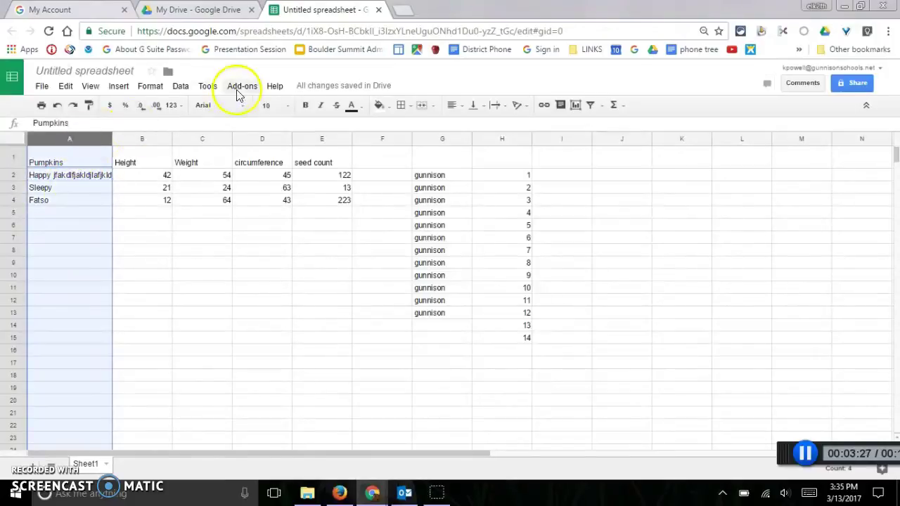
{"action": "left_click", "coordinate": [155, 86]}
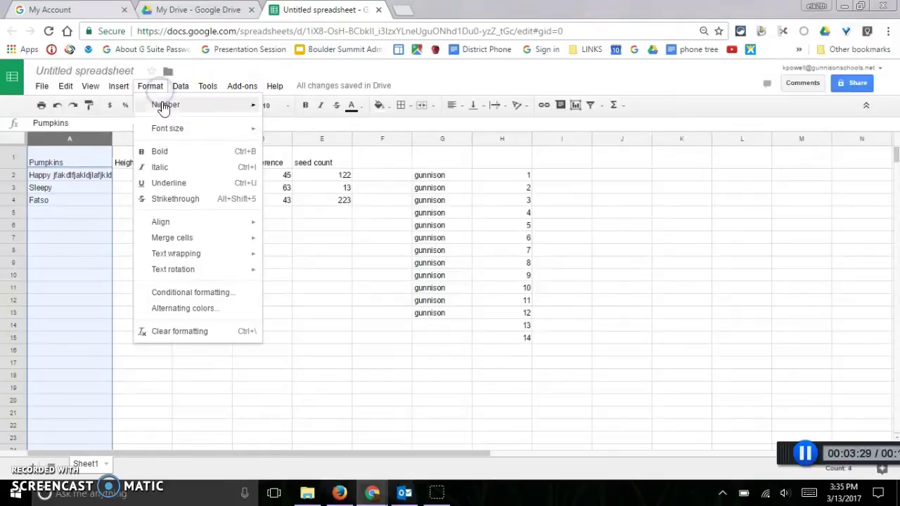
{"action": "mouse_move", "coordinate": [176, 255]}
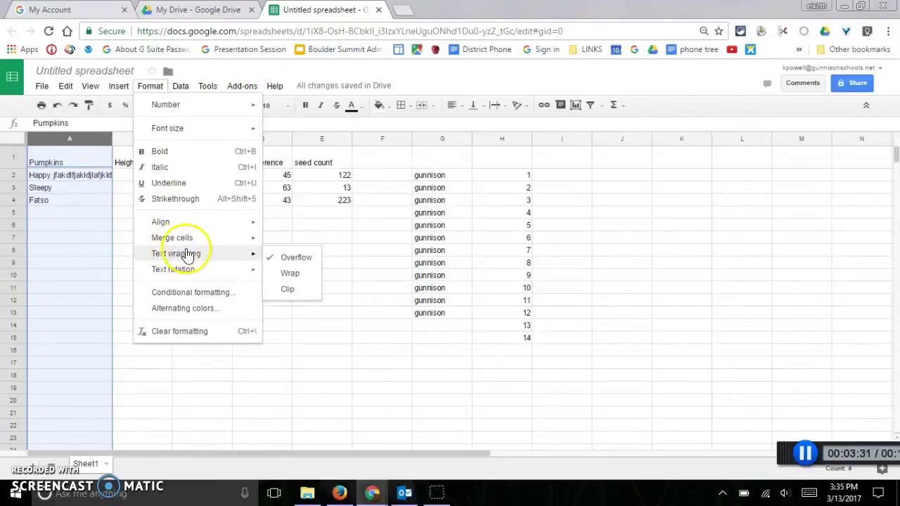
{"action": "left_click", "coordinate": [285, 274]}
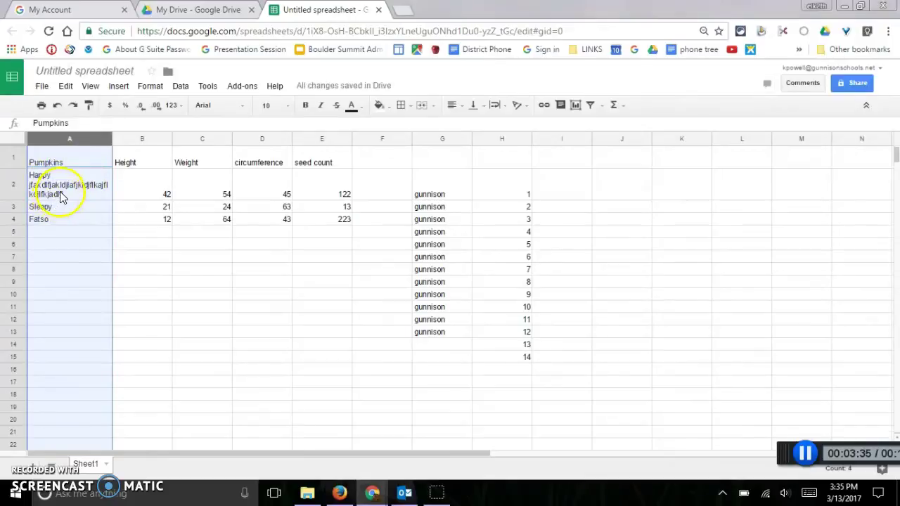
- Delete the random letters from A2, leaving only "Happy"
{"action": "left_click", "coordinate": [60, 192]}
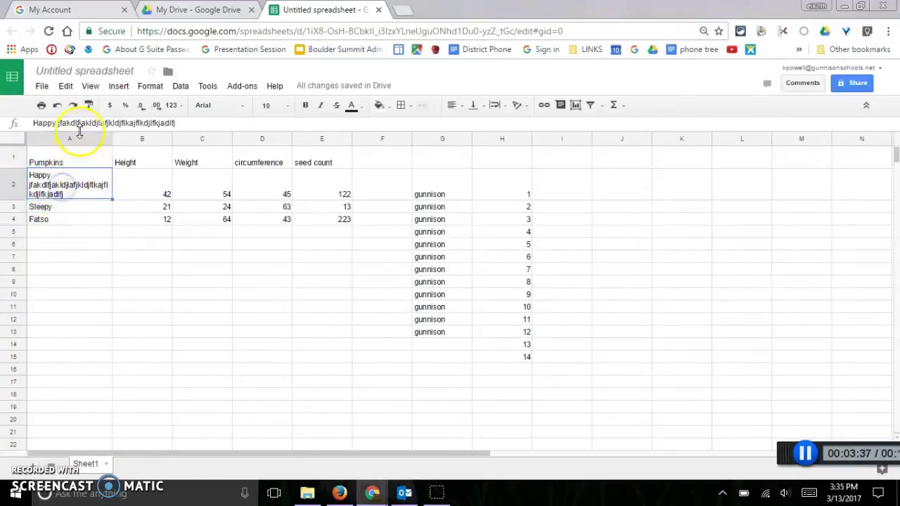
{"action": "left_click_drag", "start_coordinate": [175, 124], "coordinate": [142, 127]}
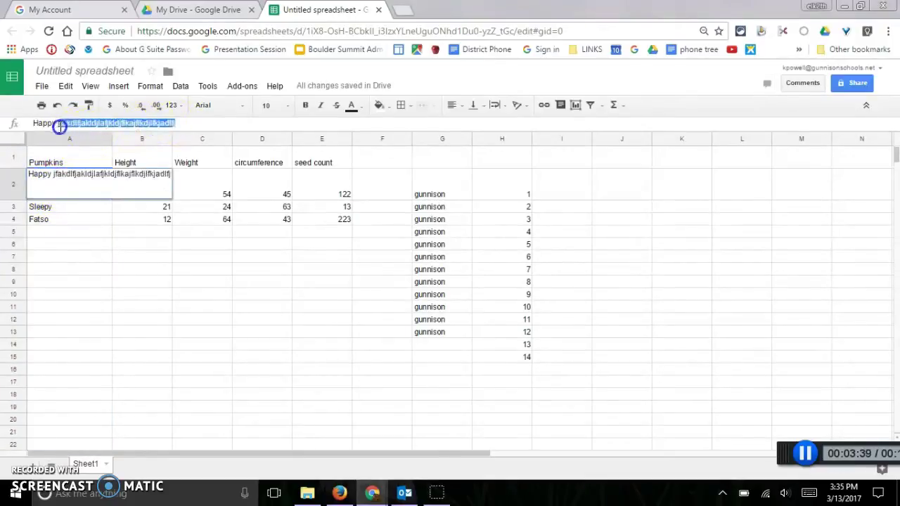
{"action": "key", "text": "BackSpace"}
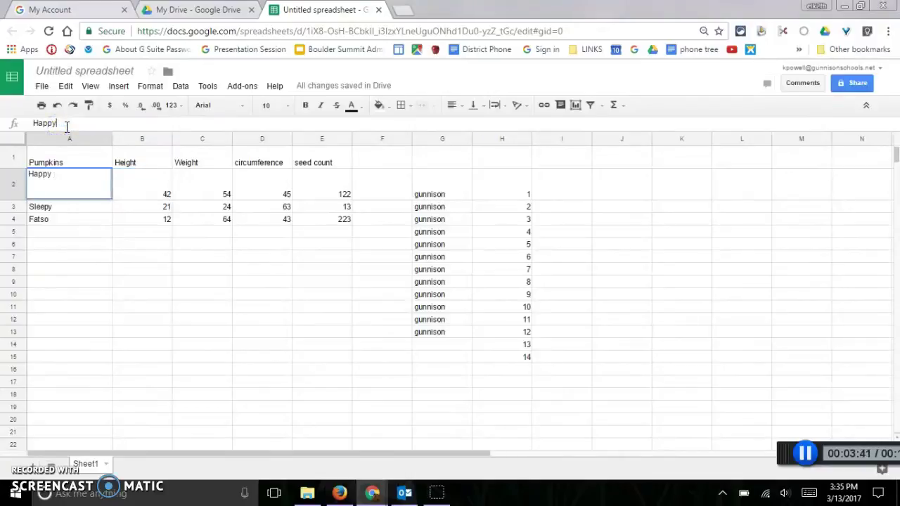
{"action": "key", "text": "Return"}
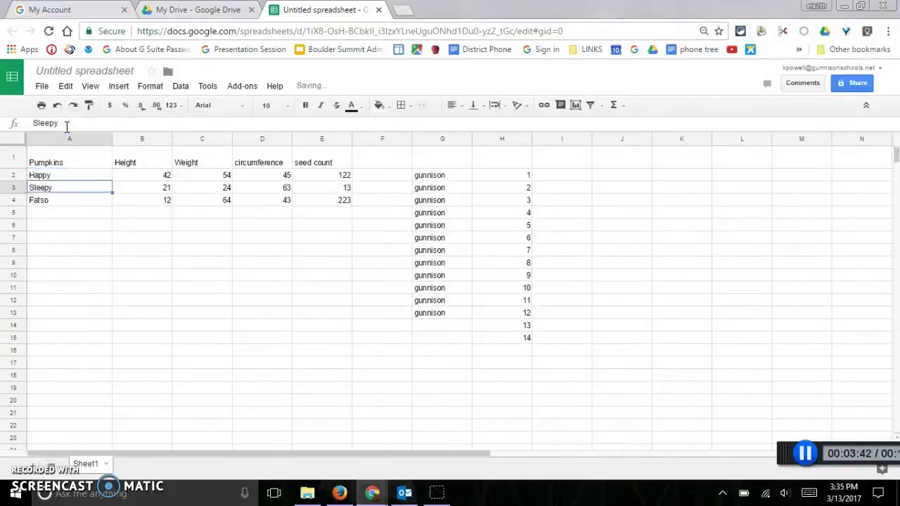
{"action": "left_click", "coordinate": [136, 222]}
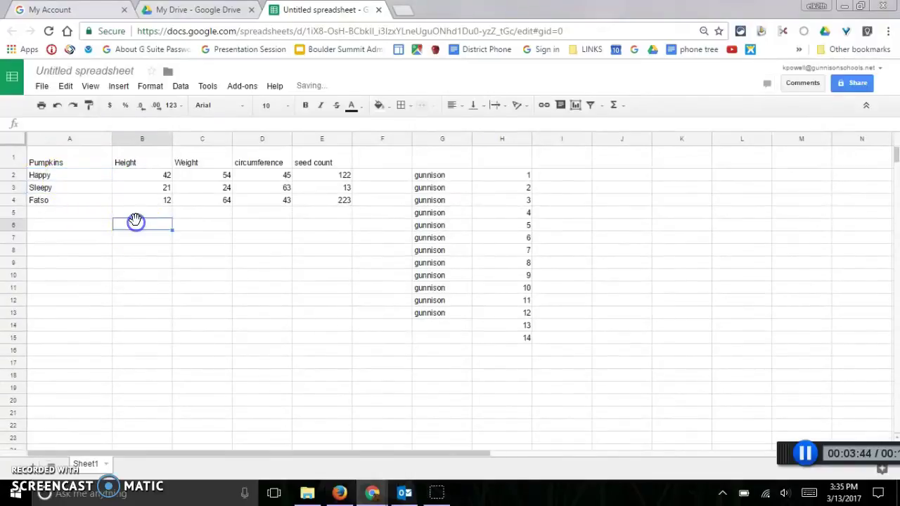
- Try selecting all of row 1, all of column B and the entire sheet in turn, and clear the selection
{"action": "left_click", "coordinate": [12, 156]}
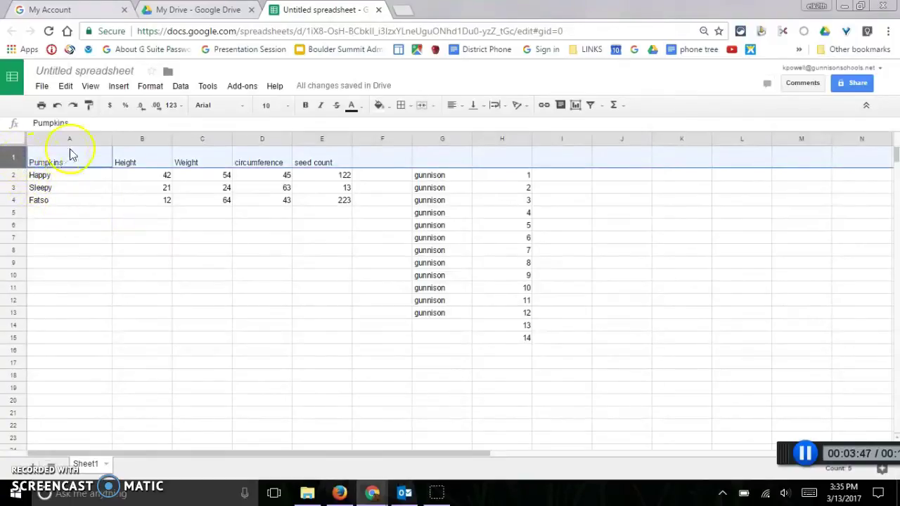
{"action": "left_click", "coordinate": [123, 132]}
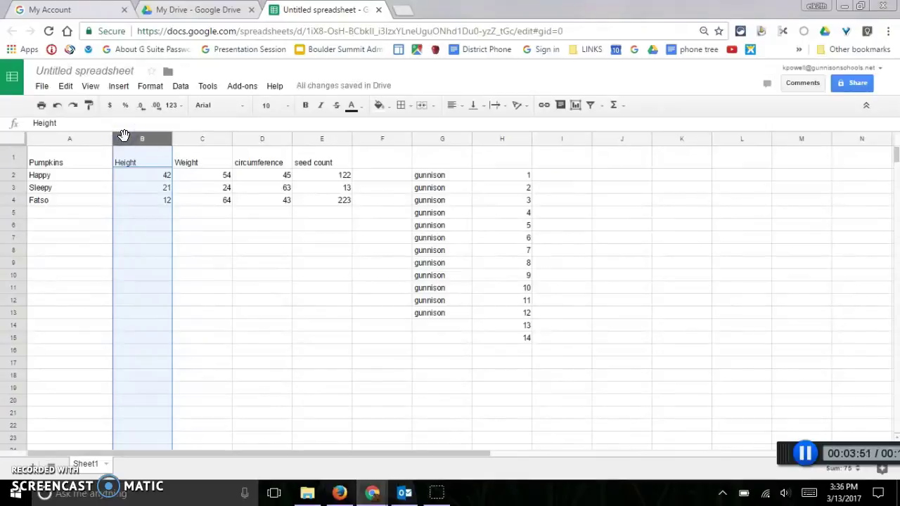
{"action": "left_click", "coordinate": [14, 138]}
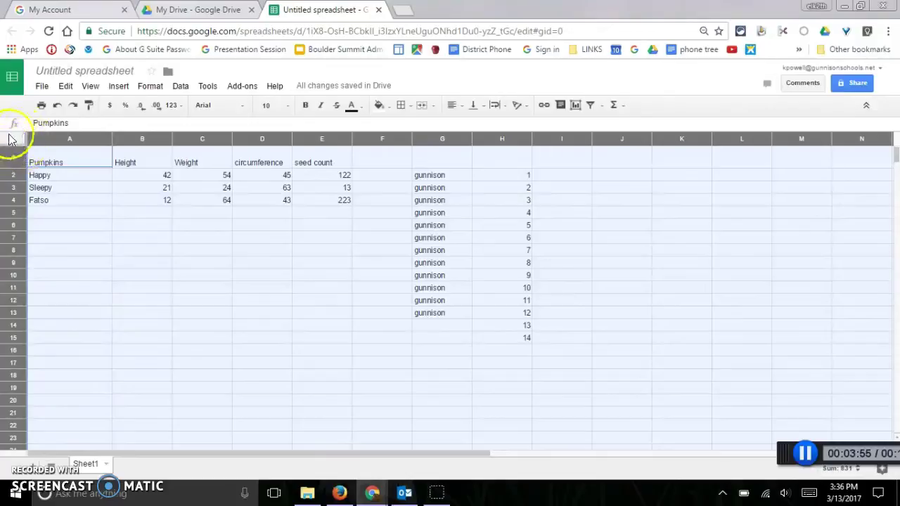
{"action": "left_click", "coordinate": [98, 247]}
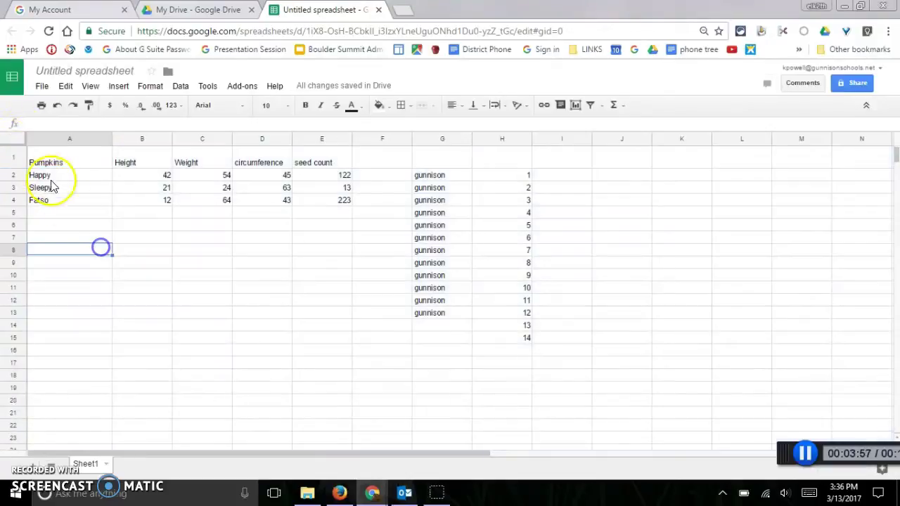
- Make the text in header row 1 bold with font size 18
{"action": "left_click", "coordinate": [12, 156]}
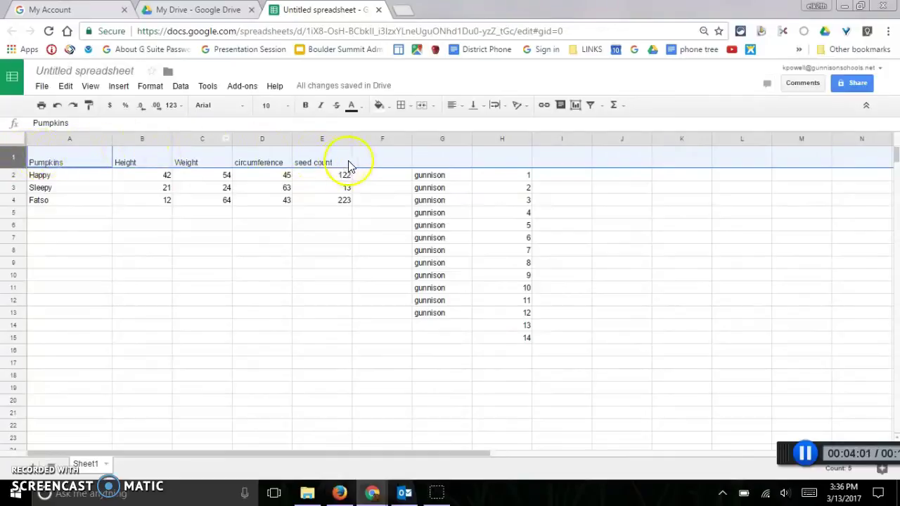
{"action": "left_click", "coordinate": [305, 105]}
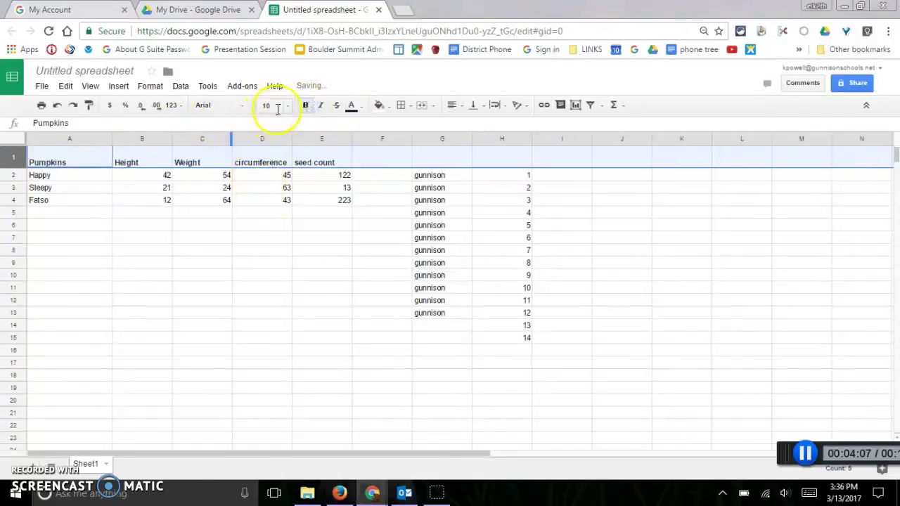
{"action": "left_click", "coordinate": [288, 107]}
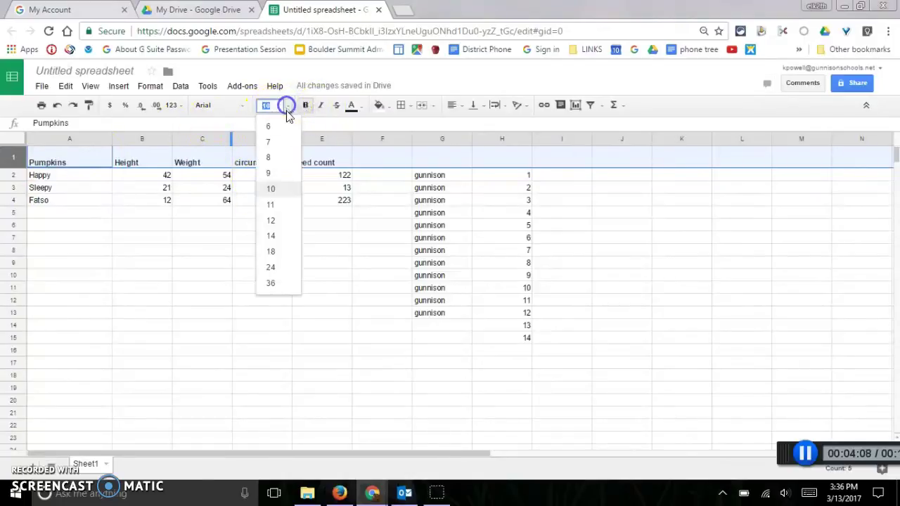
{"action": "left_click", "coordinate": [271, 253]}
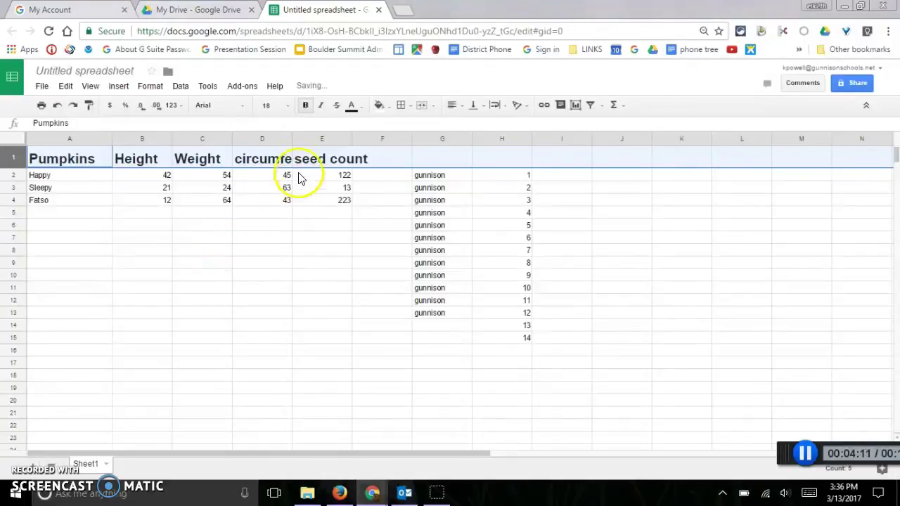
{"action": "left_click", "coordinate": [273, 237]}
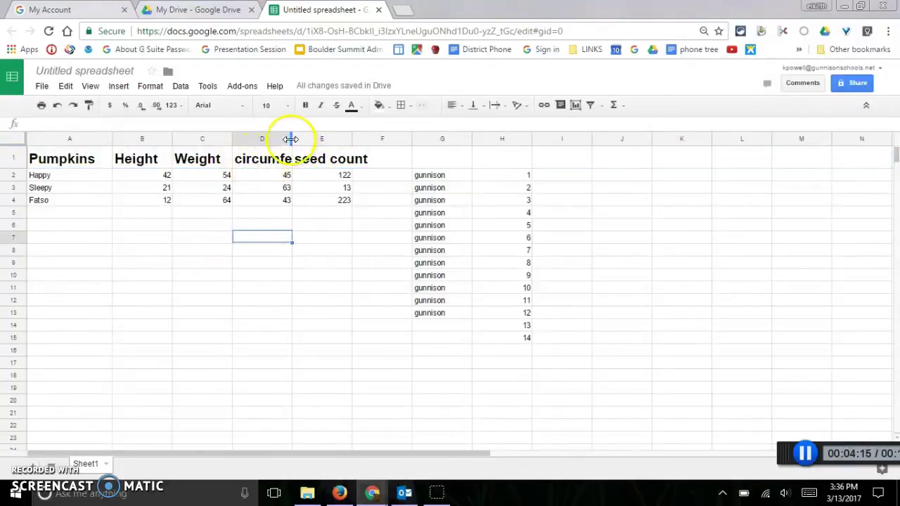
- Widen columns D and E to fit the "circumference" and "seed count" headers
{"action": "left_click_drag", "start_coordinate": [289, 139], "coordinate": [331, 139]}
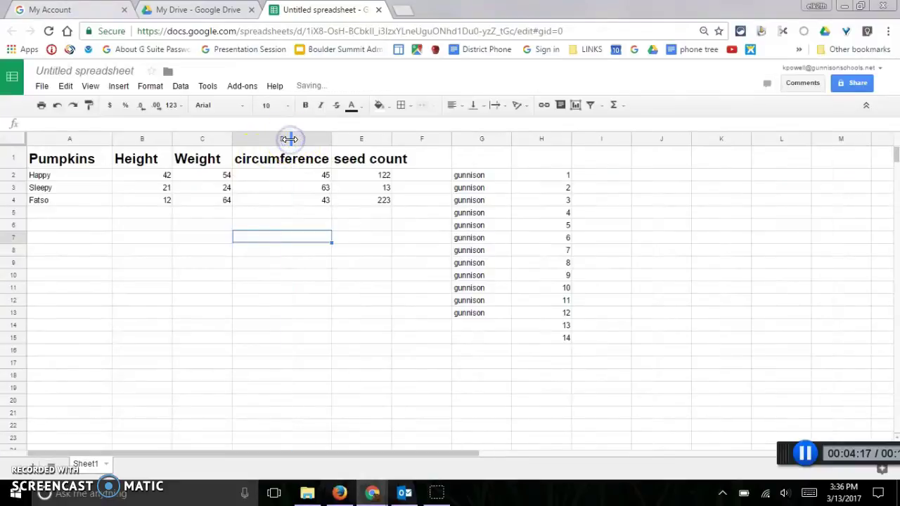
{"action": "double_click", "coordinate": [391, 139]}
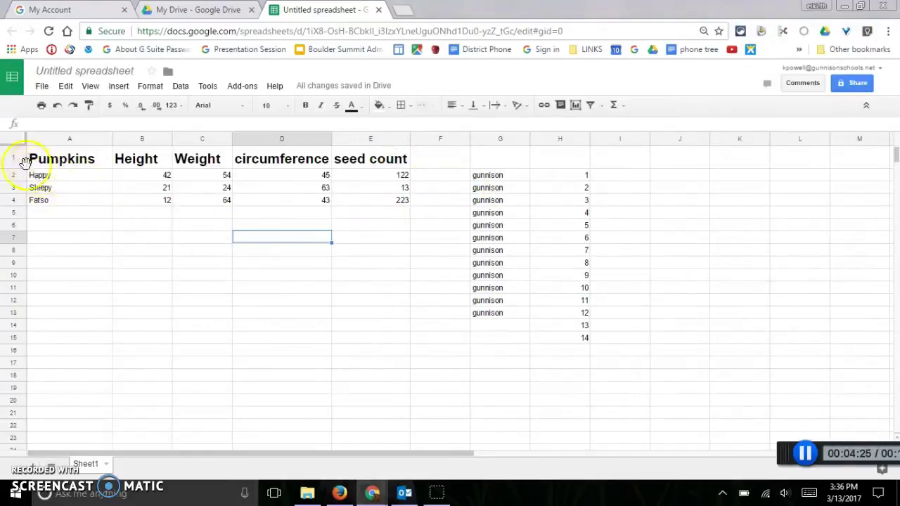
- Fill the header cells A1 through E1 with bright green
{"action": "left_click_drag", "start_coordinate": [37, 161], "coordinate": [349, 158]}
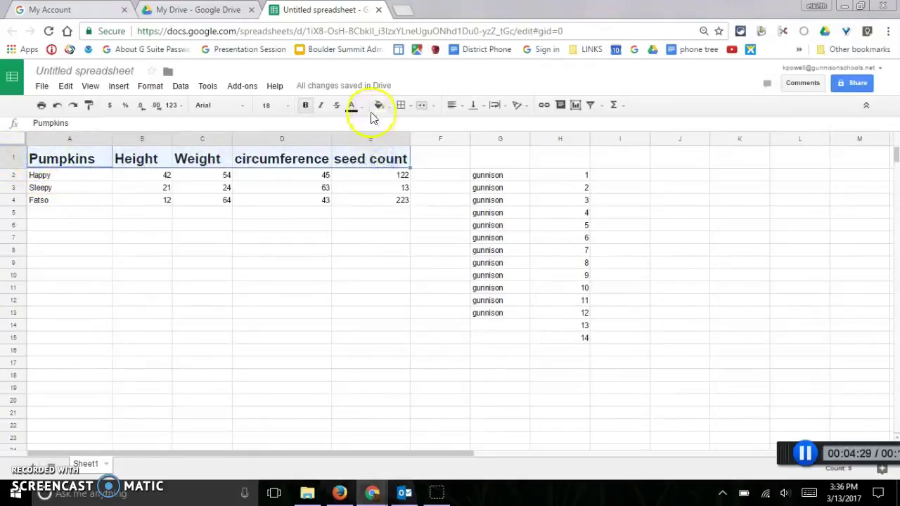
{"action": "left_click", "coordinate": [390, 107]}
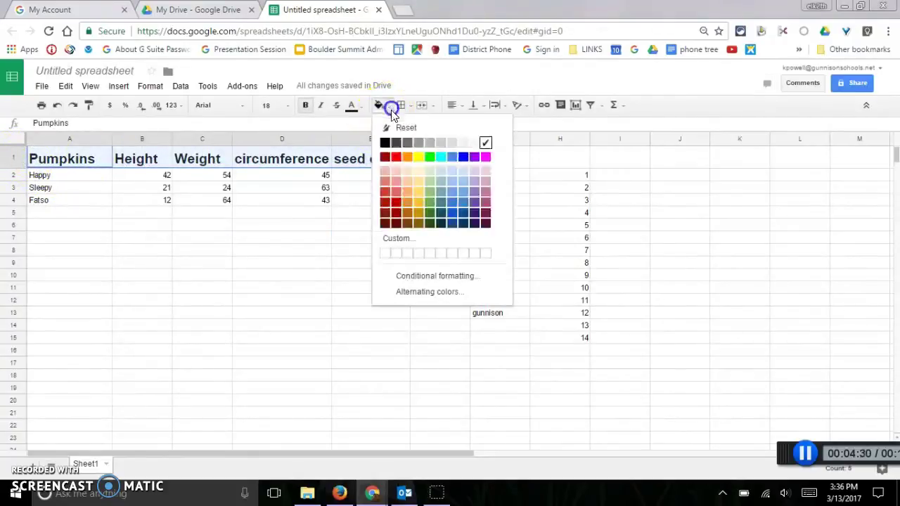
{"action": "left_click", "coordinate": [428, 156]}
{"action": "left_click", "coordinate": [351, 246]}
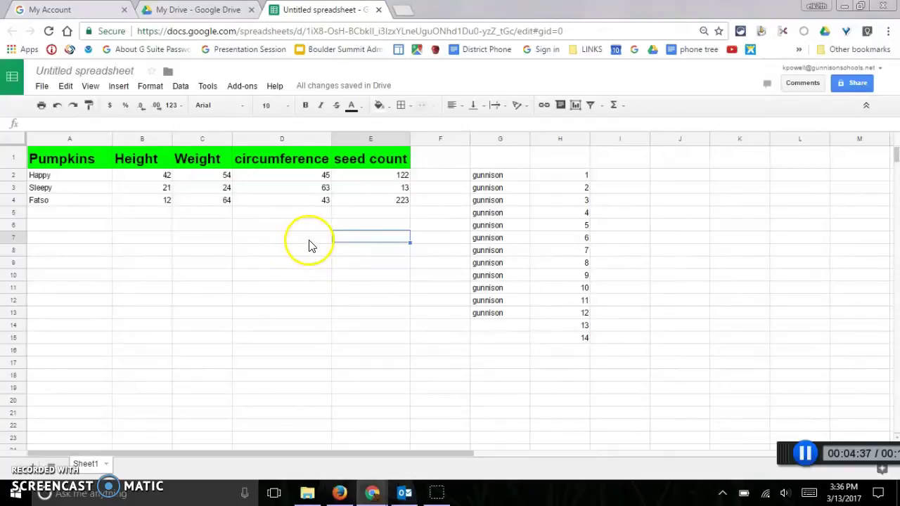
- Insert the recommended column chart of height, weight, circumference and seed count for the pumpkin data in A1:E4
{"action": "left_click", "coordinate": [216, 180]}
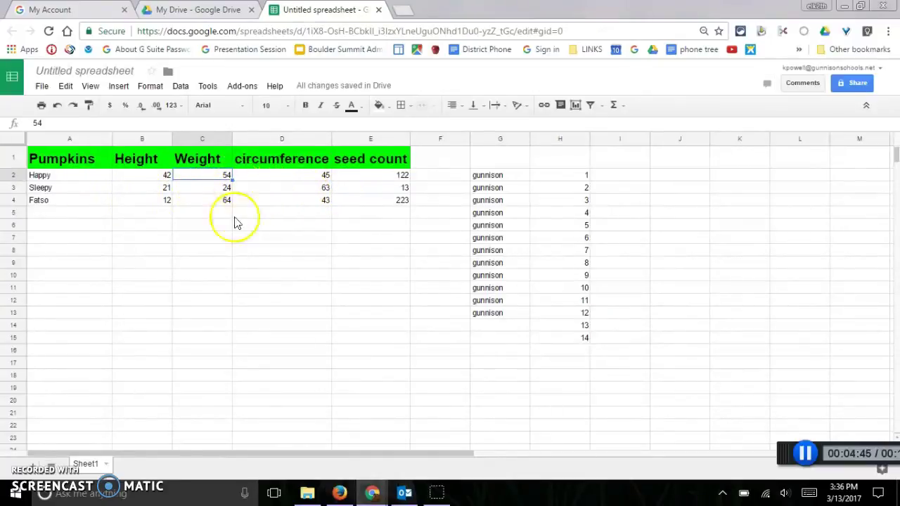
{"action": "left_click", "coordinate": [213, 250]}
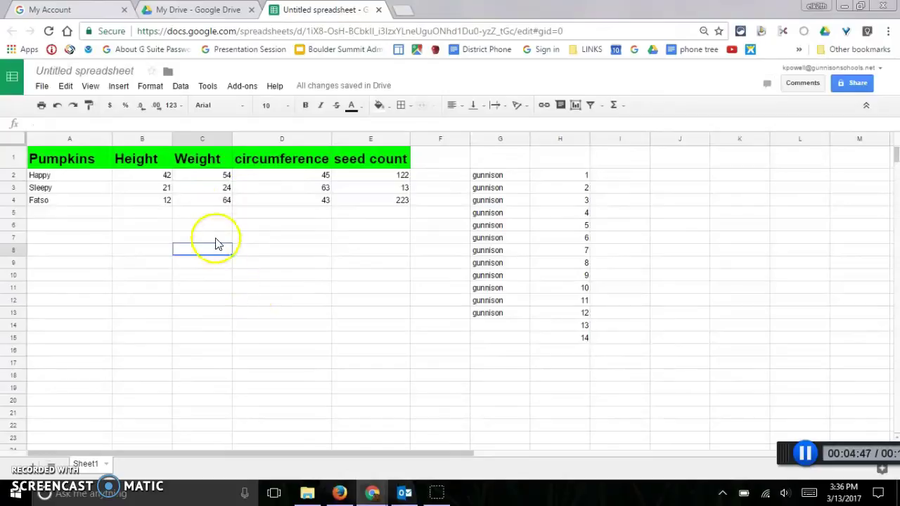
{"action": "left_click", "coordinate": [208, 187]}
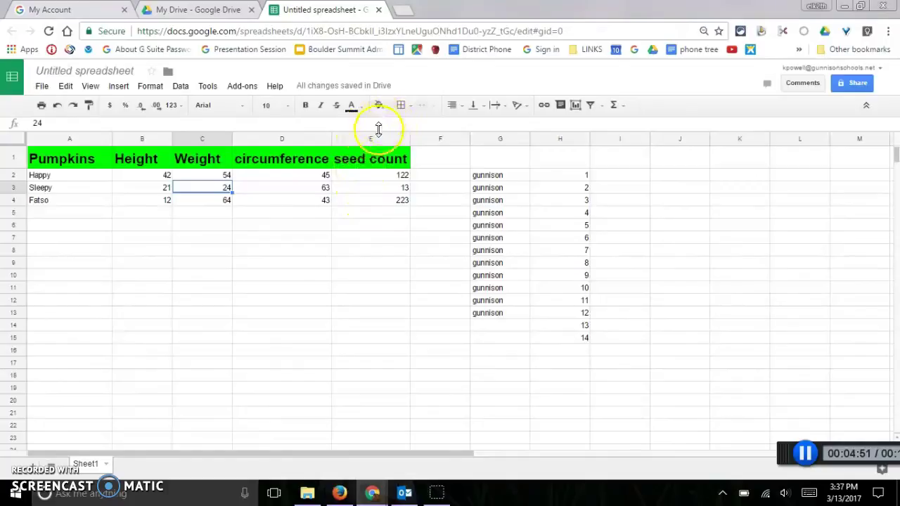
{"action": "left_click", "coordinate": [121, 87]}
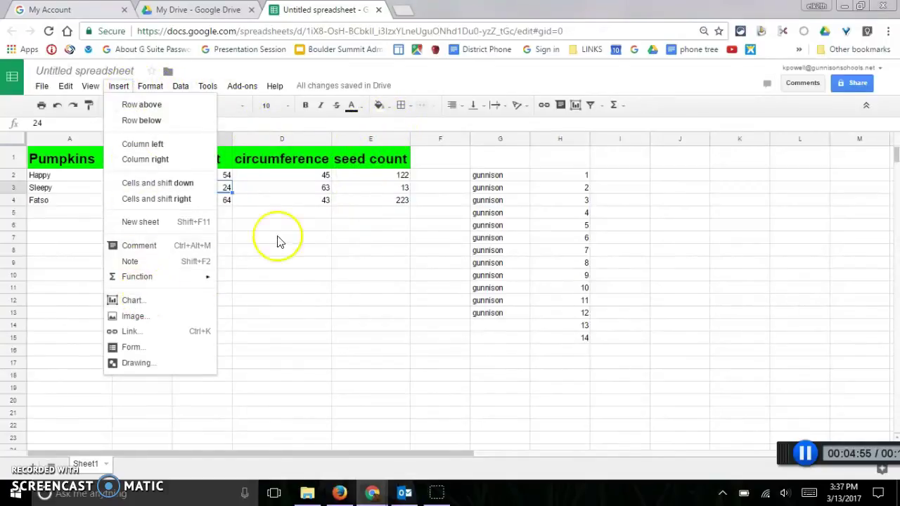
{"action": "left_click", "coordinate": [576, 107]}
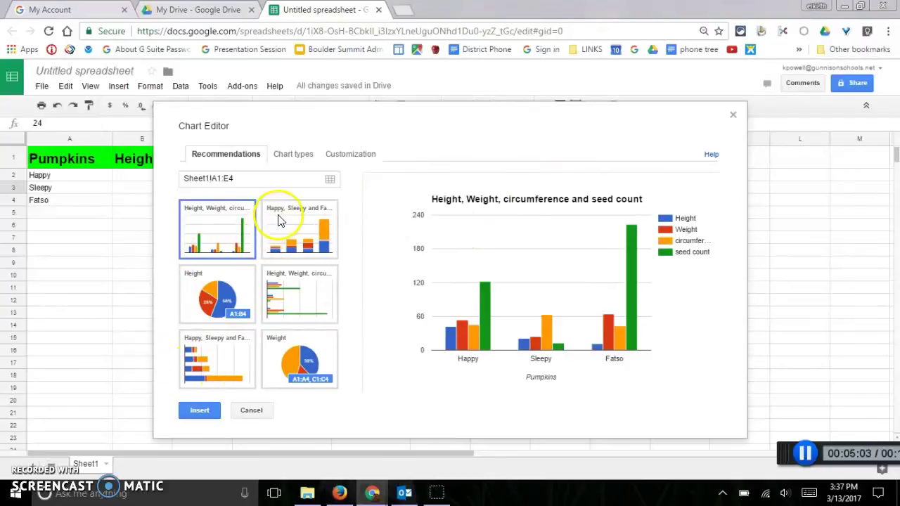
{"action": "left_click", "coordinate": [293, 155]}
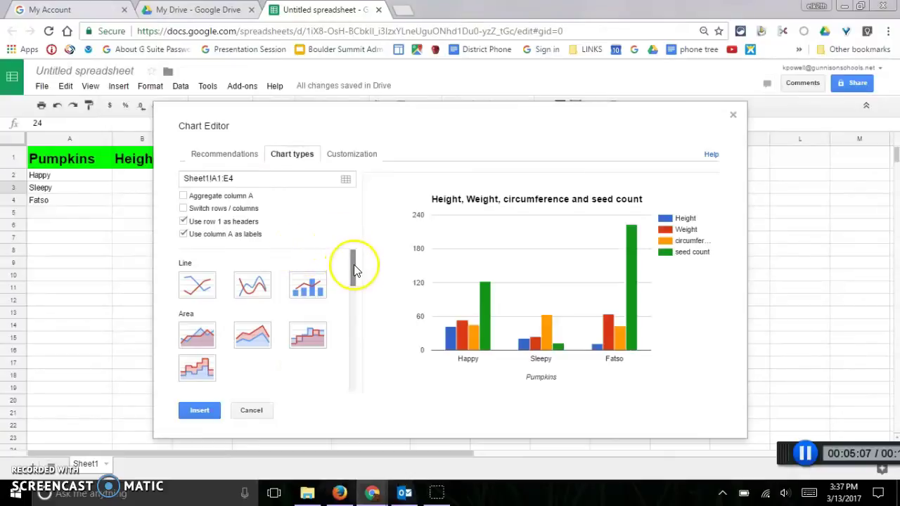
{"action": "left_click_drag", "start_coordinate": [353, 264], "coordinate": [330, 248]}
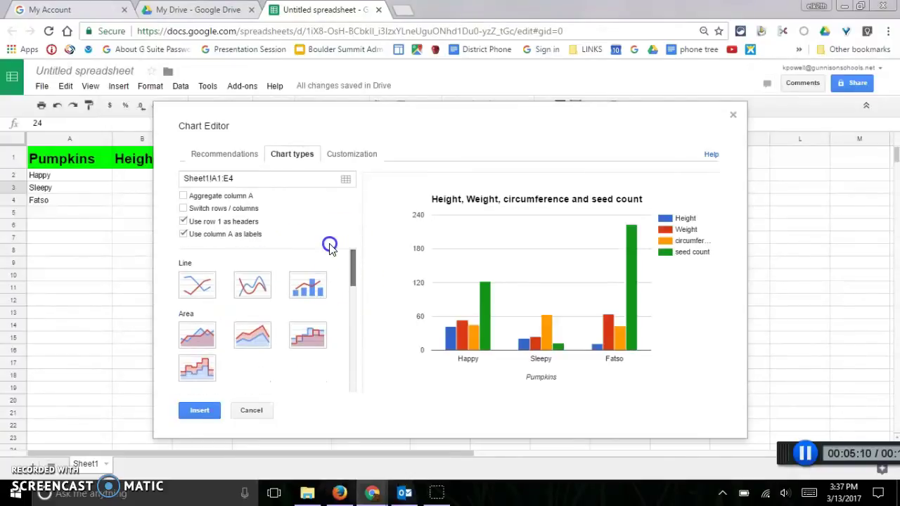
{"action": "left_click", "coordinate": [227, 154]}
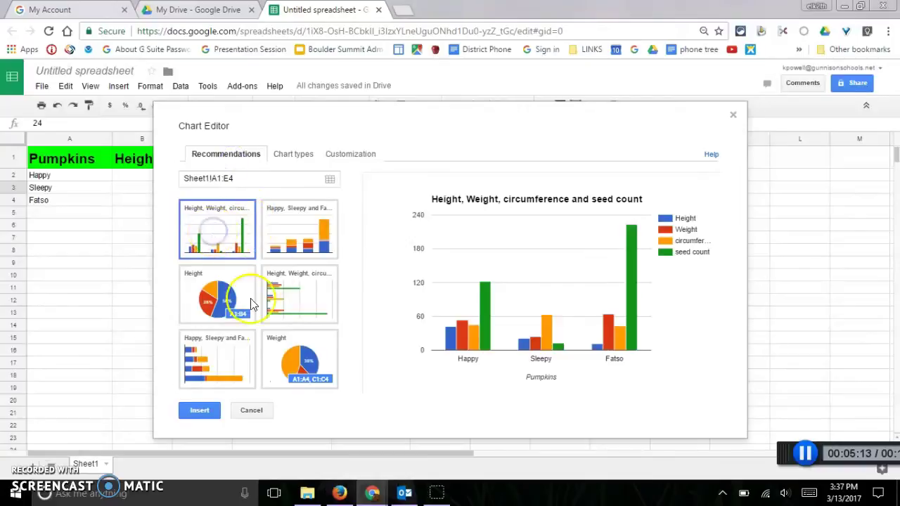
{"action": "left_click", "coordinate": [200, 411]}
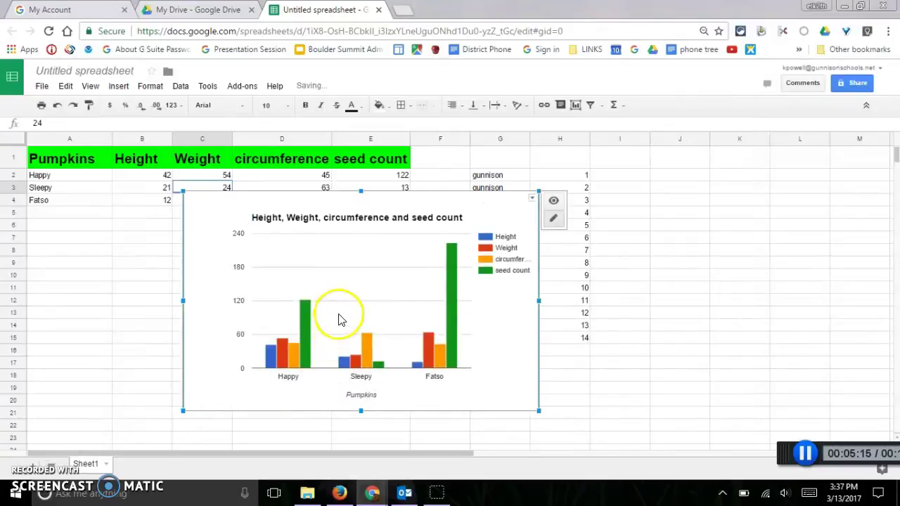
- Move the chart below the pumpkin data and resize it to reach from about column B to column F
{"action": "left_click_drag", "start_coordinate": [313, 221], "coordinate": [220, 250]}
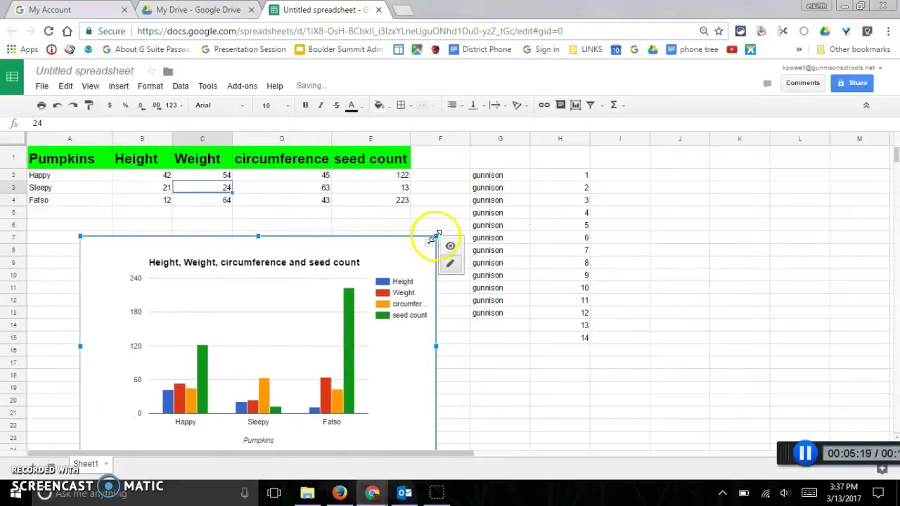
{"action": "left_click_drag", "start_coordinate": [435, 236], "coordinate": [317, 233]}
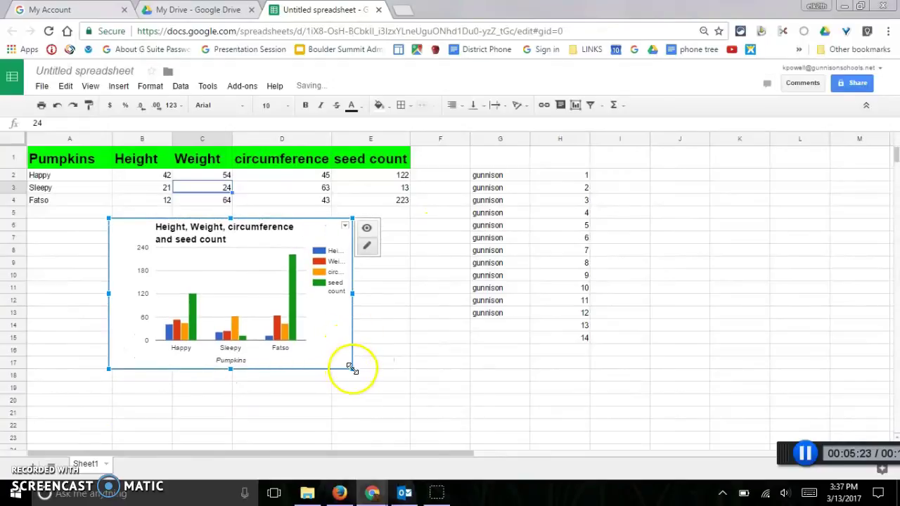
{"action": "left_click_drag", "start_coordinate": [352, 370], "coordinate": [472, 428]}
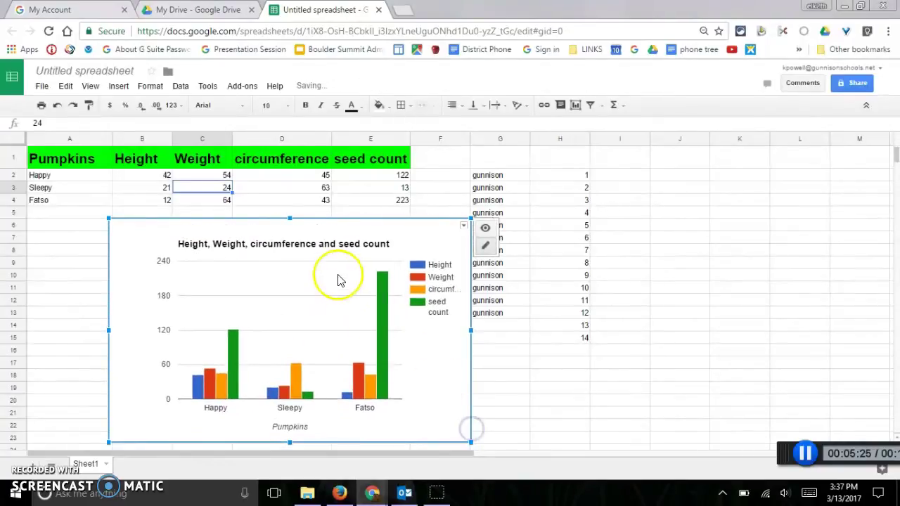
{"action": "left_click", "coordinate": [513, 386]}
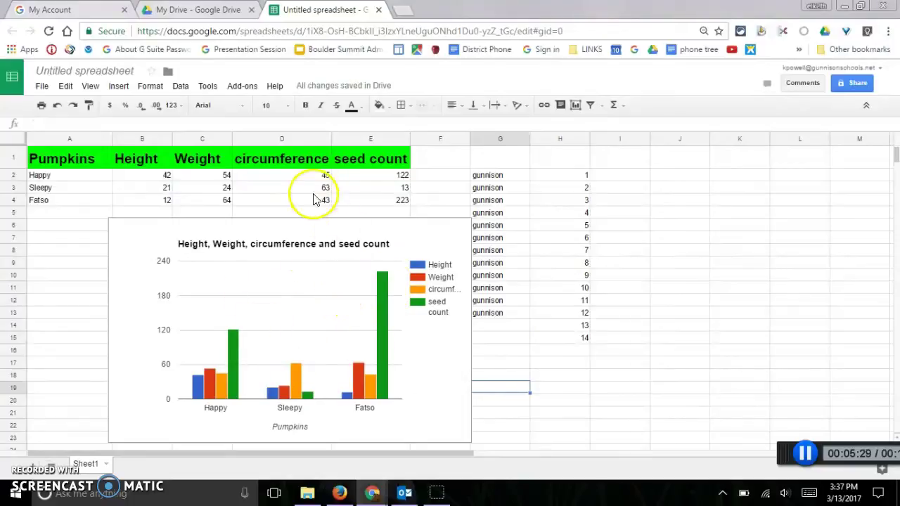
- Test the chart's link to the data by setting Sleepy's seed count to 500 and restoring it to 13
{"action": "left_click", "coordinate": [389, 190]}
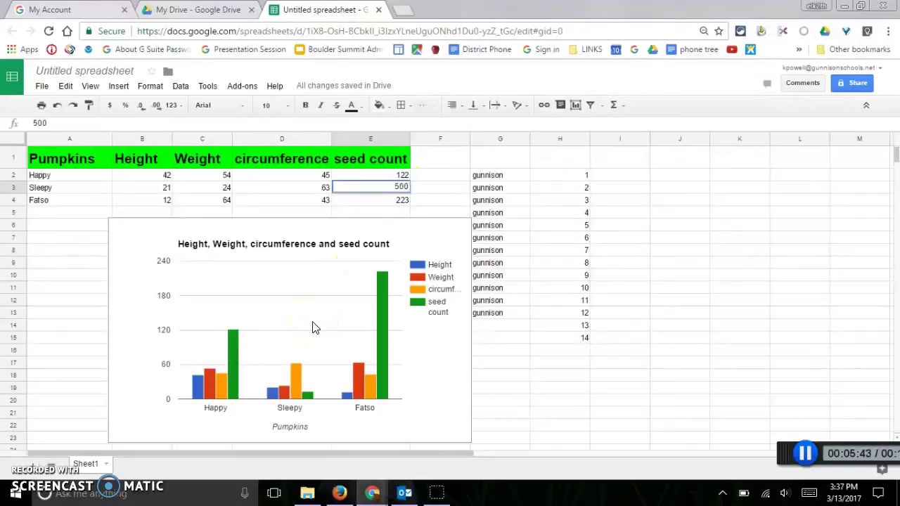
{"action": "key", "text": "Return"}
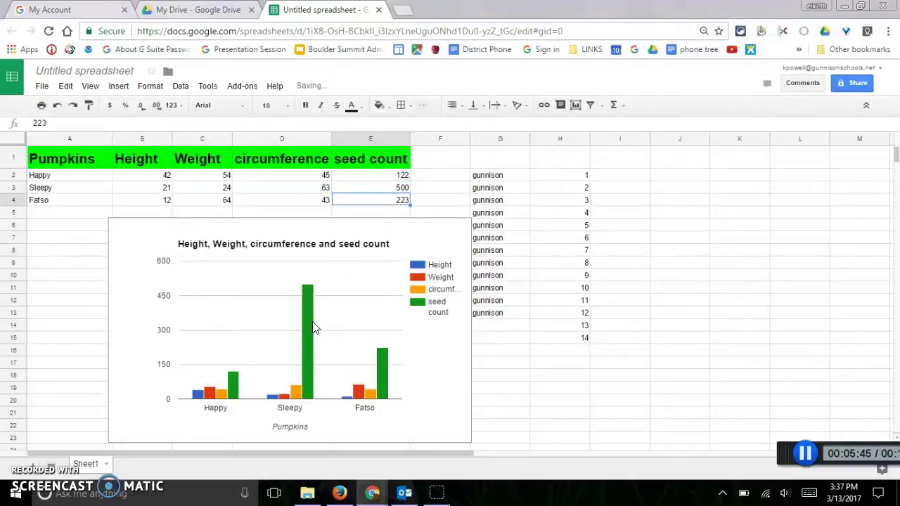
{"action": "left_click", "coordinate": [390, 191]}
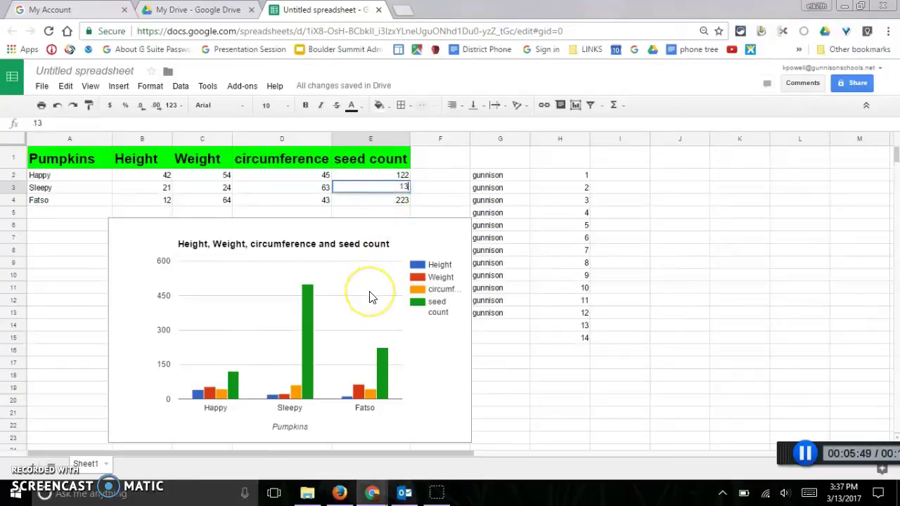
{"action": "key", "text": "Return"}
{"action": "left_click", "coordinate": [510, 364]}
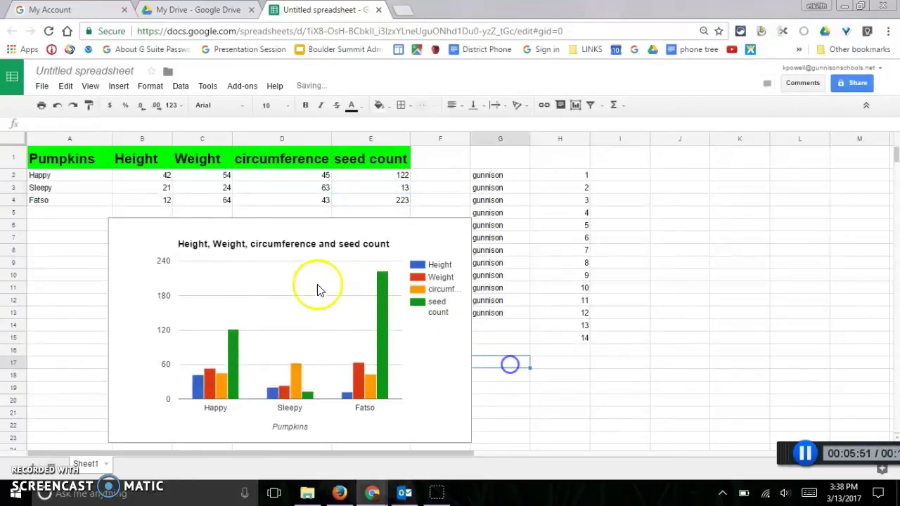
- Add the pumpkin Silly in row 5 with height 43, weight 53, circumference 12 and seed count 65
{"action": "left_click", "coordinate": [74, 211]}
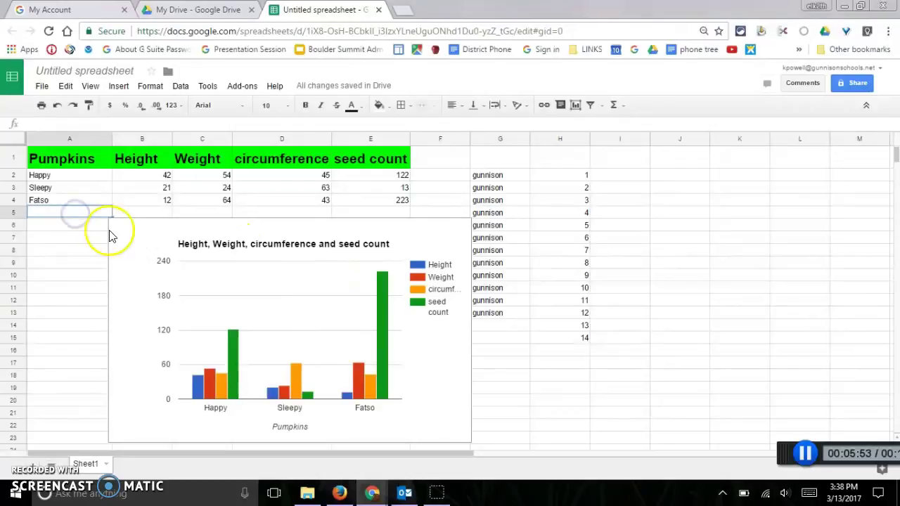
{"action": "type", "text": "Silly"}
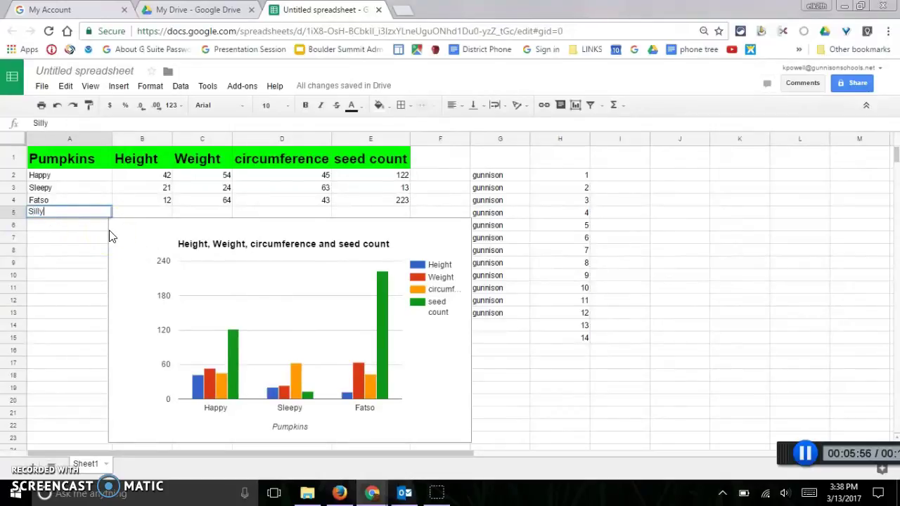
{"action": "left_click", "coordinate": [147, 213]}
{"action": "type", "text": "43"}
{"action": "left_click", "coordinate": [194, 215]}
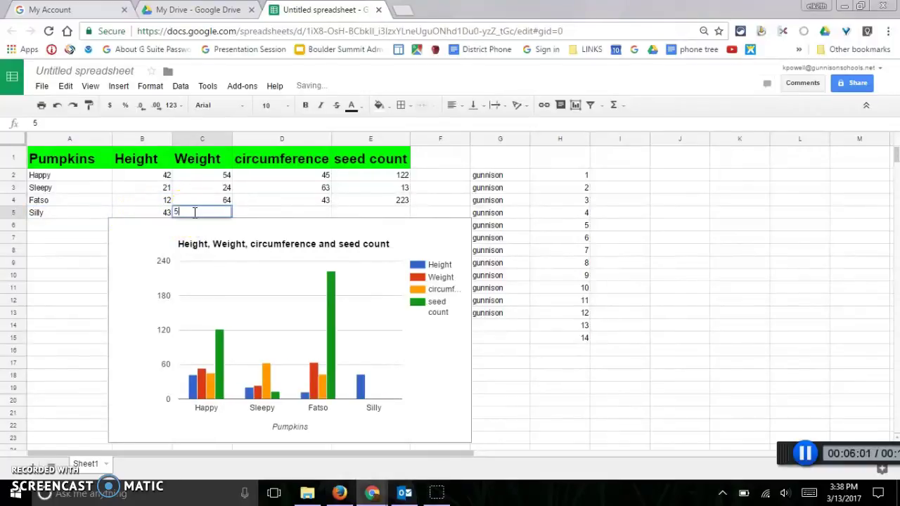
{"action": "left_click", "coordinate": [295, 216]}
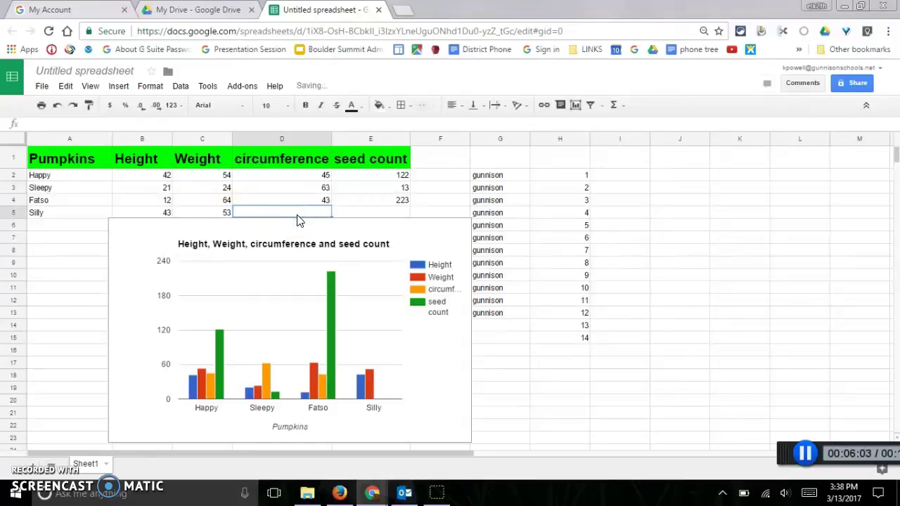
{"action": "type", "text": "12"}
{"action": "left_click", "coordinate": [359, 215]}
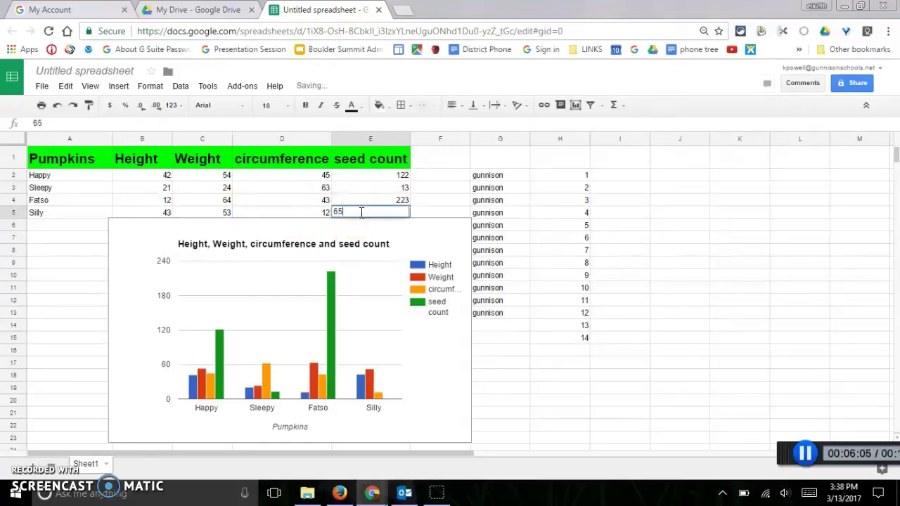
{"action": "type", "text": "65"}
{"action": "left_click", "coordinate": [538, 376]}
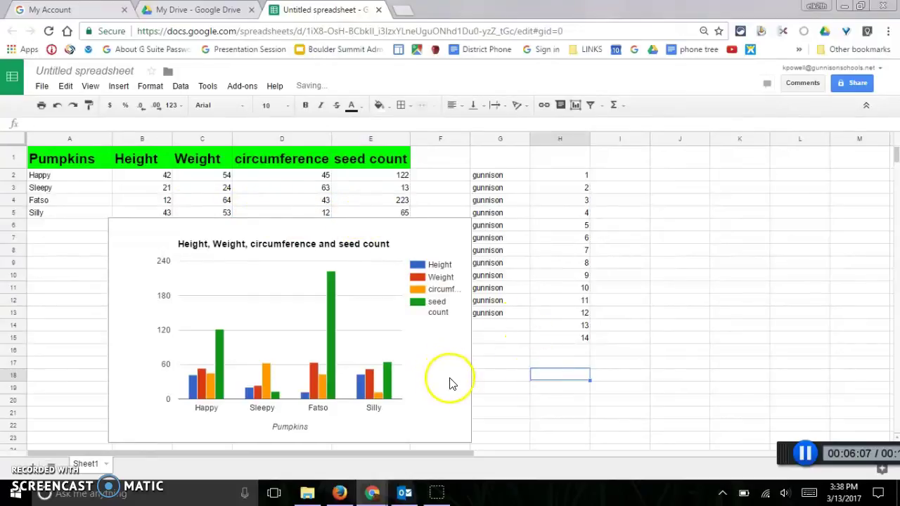
- Move the chart down so that it sits clear of the Silly data in row 5
{"action": "left_click", "coordinate": [382, 234]}
{"action": "left_click", "coordinate": [353, 257]}
{"action": "left_click_drag", "start_coordinate": [427, 241], "coordinate": [391, 265]}
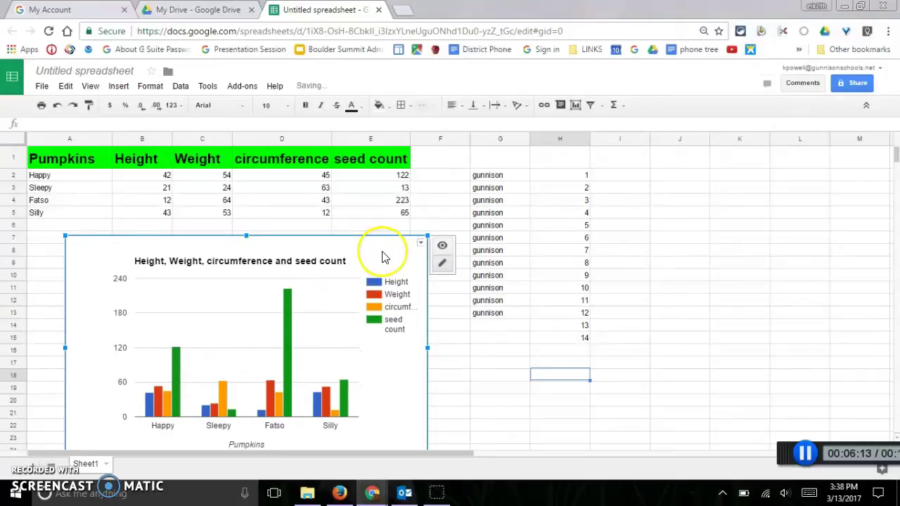
{"action": "left_click_drag", "start_coordinate": [390, 247], "coordinate": [388, 242]}
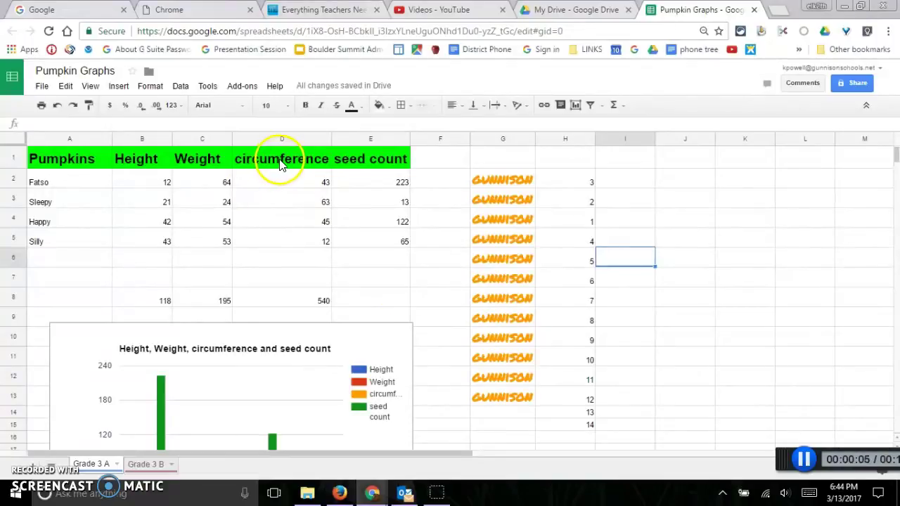
- Insert the recommended column chart for only the circumference data in D1:D5 of the Grade 3 A sheet
{"action": "left_click_drag", "start_coordinate": [260, 161], "coordinate": [253, 242]}
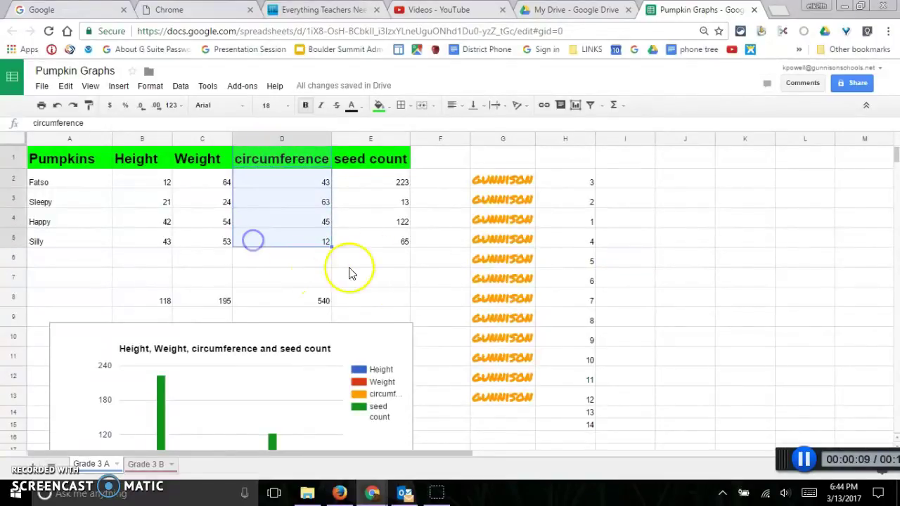
{"action": "left_click", "coordinate": [577, 105]}
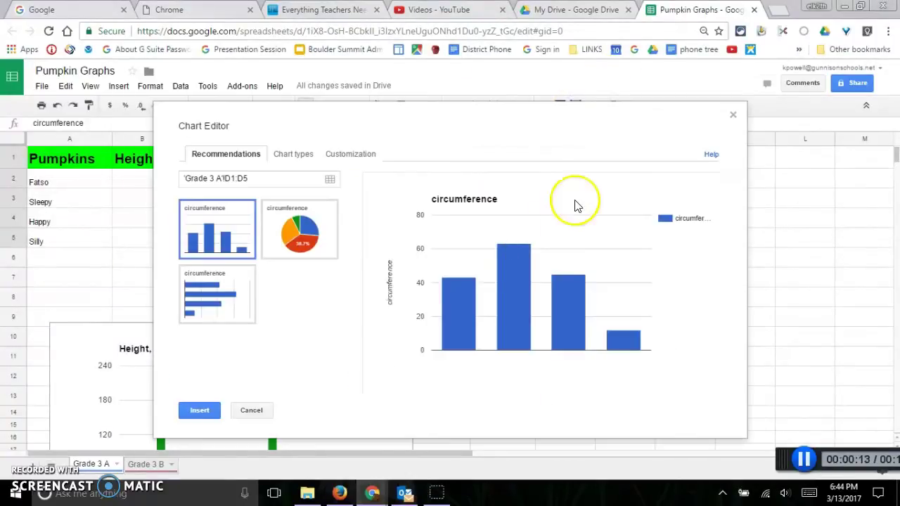
{"action": "mouse_move", "coordinate": [531, 262]}
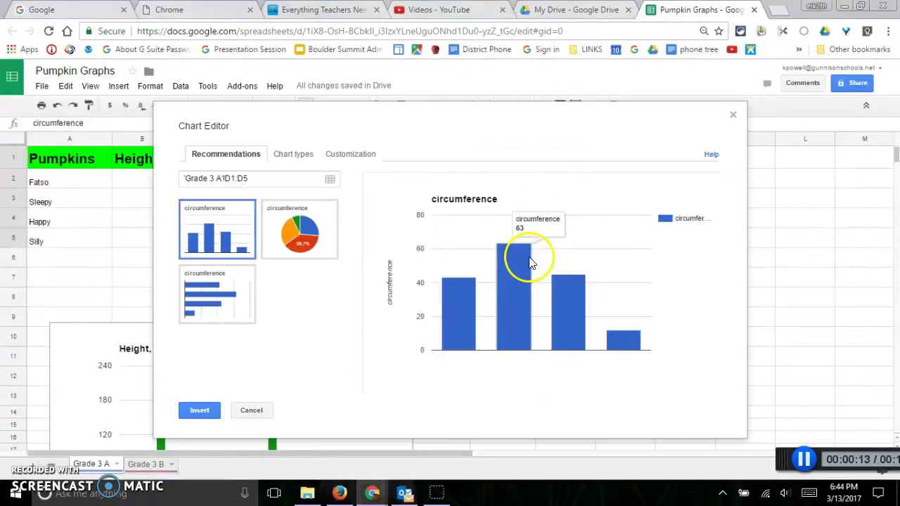
{"action": "left_click", "coordinate": [204, 409]}
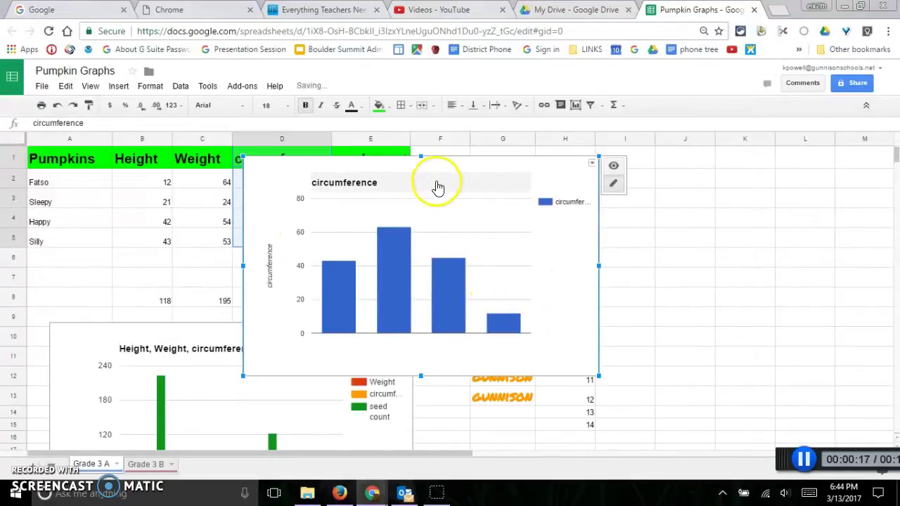
- Move the circumference chart off the pumpkin data, shrink it and place it beyond the gunnison and number columns
{"action": "left_click_drag", "start_coordinate": [437, 185], "coordinate": [625, 191]}
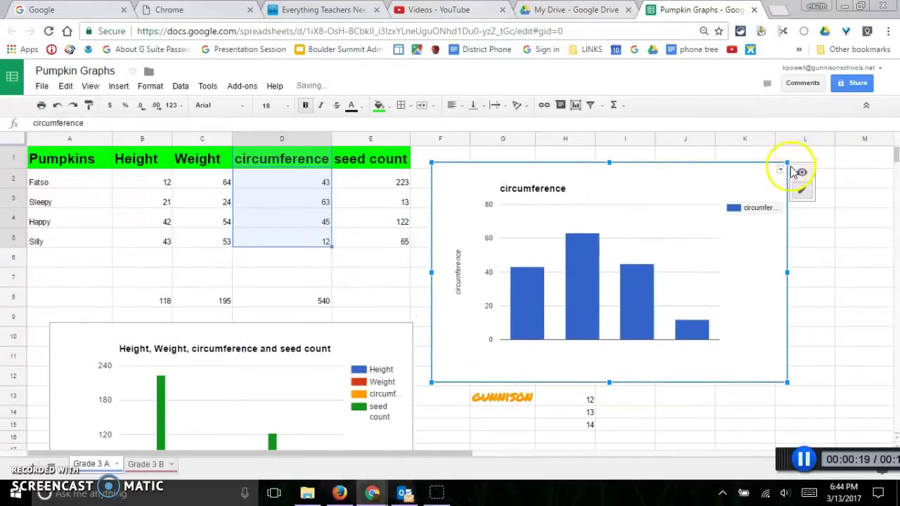
{"action": "left_click_drag", "start_coordinate": [786, 163], "coordinate": [646, 245]}
{"action": "left_click_drag", "start_coordinate": [539, 275], "coordinate": [715, 235]}
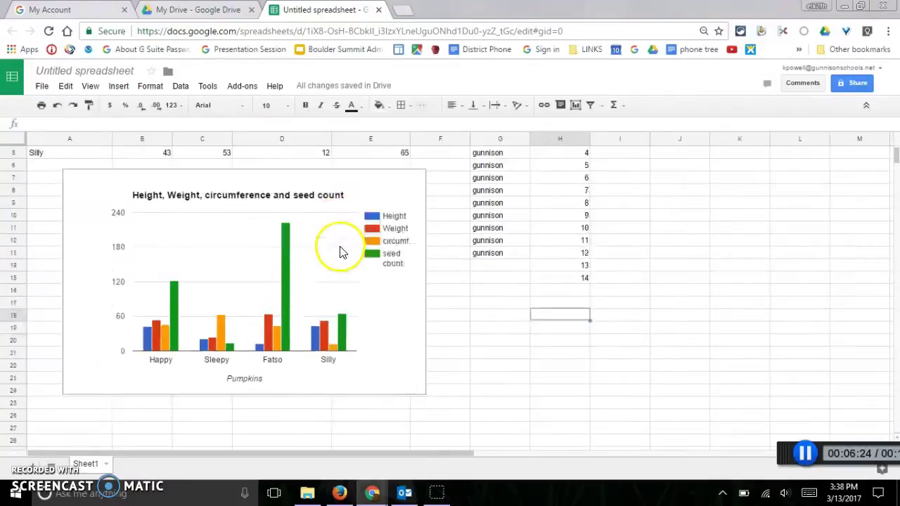
- Rename the Sheet1 tab to Grade 3 A
{"action": "scroll", "coordinate": [339, 255], "scroll_direction": "down", "scroll_amount": 5}
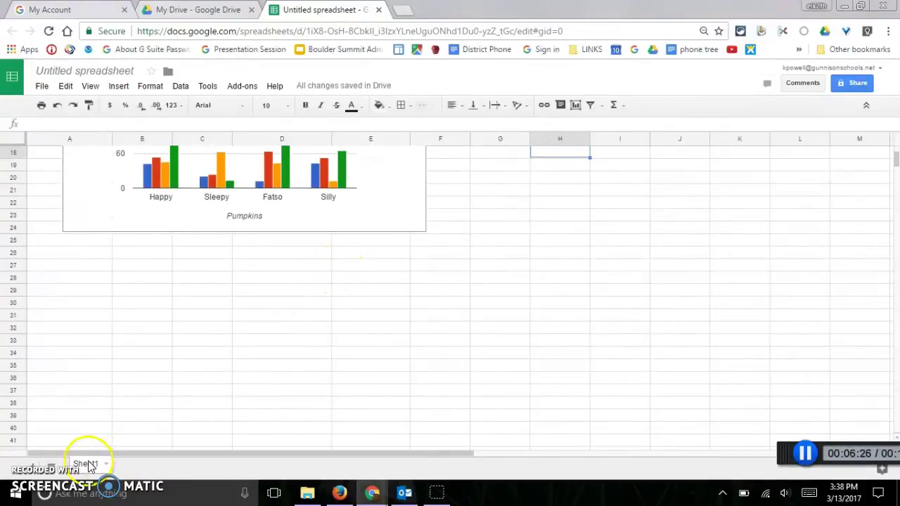
{"action": "scroll", "coordinate": [221, 344], "scroll_direction": "up", "scroll_amount": 6}
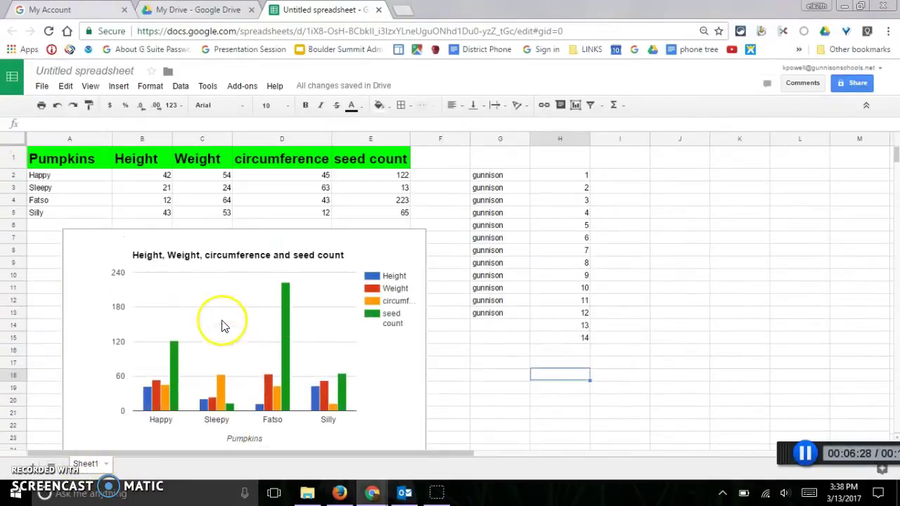
{"action": "scroll", "coordinate": [204, 330], "scroll_direction": "down", "scroll_amount": 2}
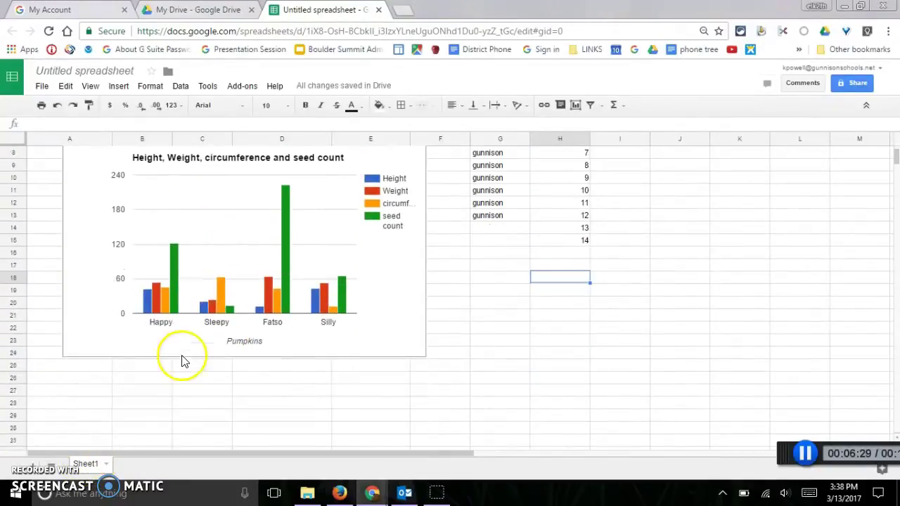
{"action": "left_click", "coordinate": [106, 464]}
{"action": "left_click", "coordinate": [114, 344]}
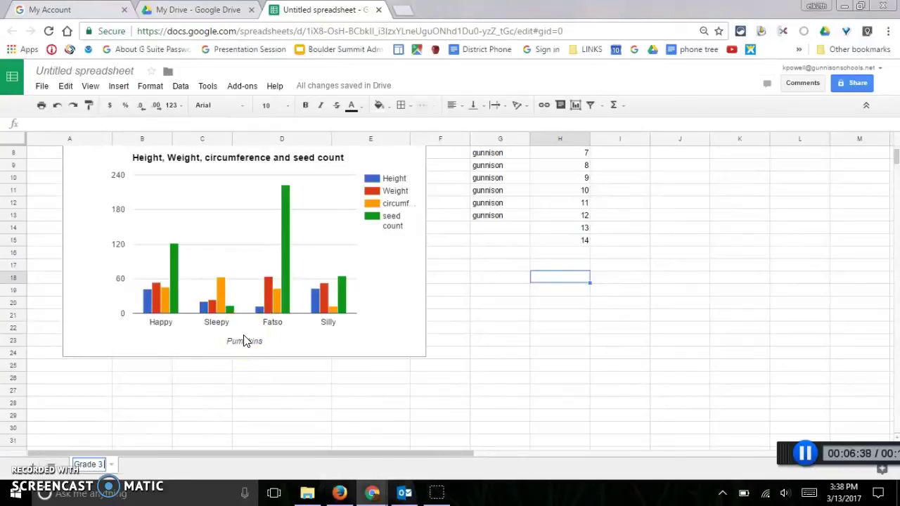
{"action": "left_click", "coordinate": [187, 466]}
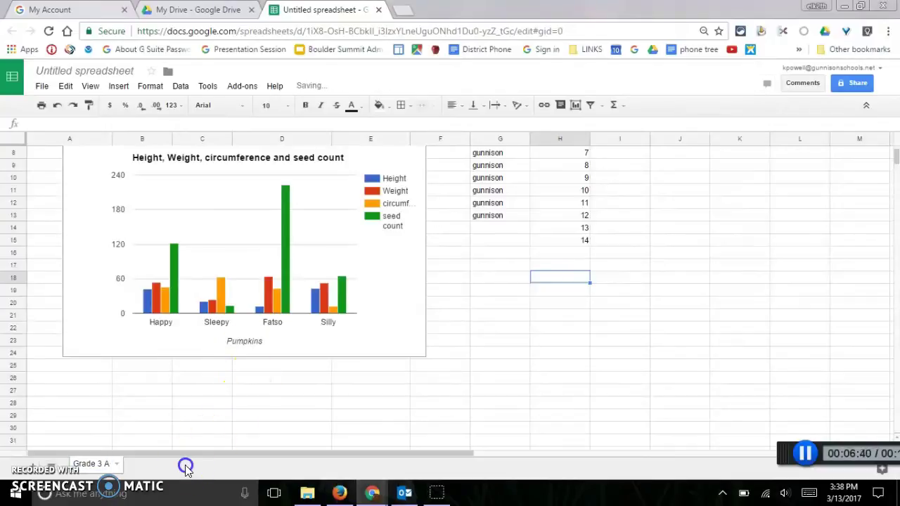
- Give the Grade 3 A sheet tab a medium cornflower blue color
{"action": "left_click", "coordinate": [117, 464]}
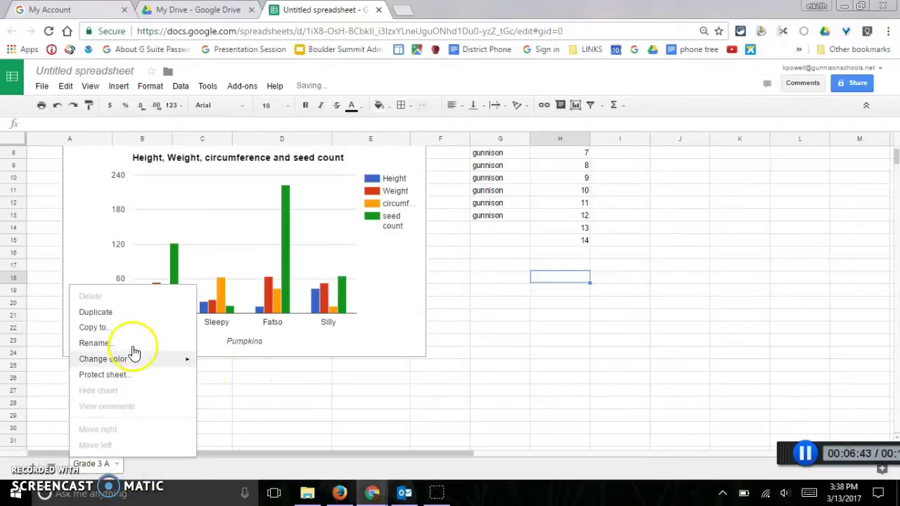
{"action": "left_click", "coordinate": [125, 360]}
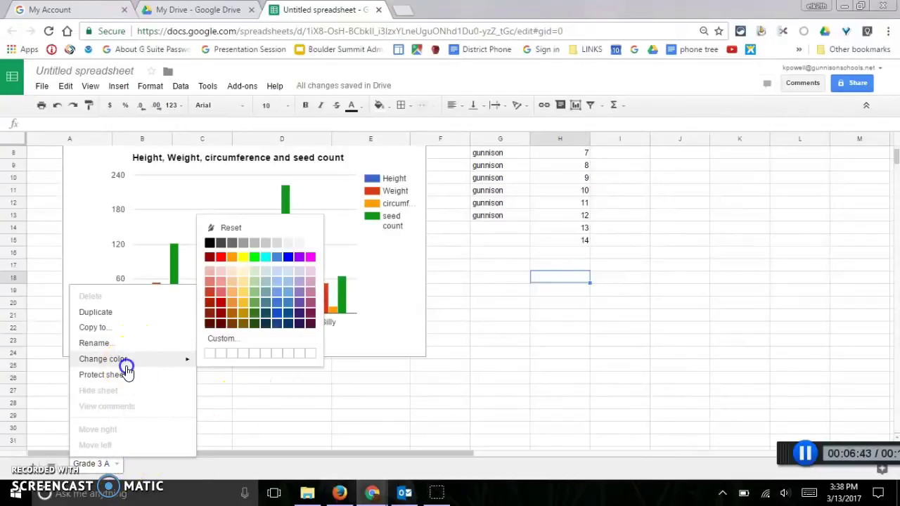
{"action": "left_click", "coordinate": [277, 293]}
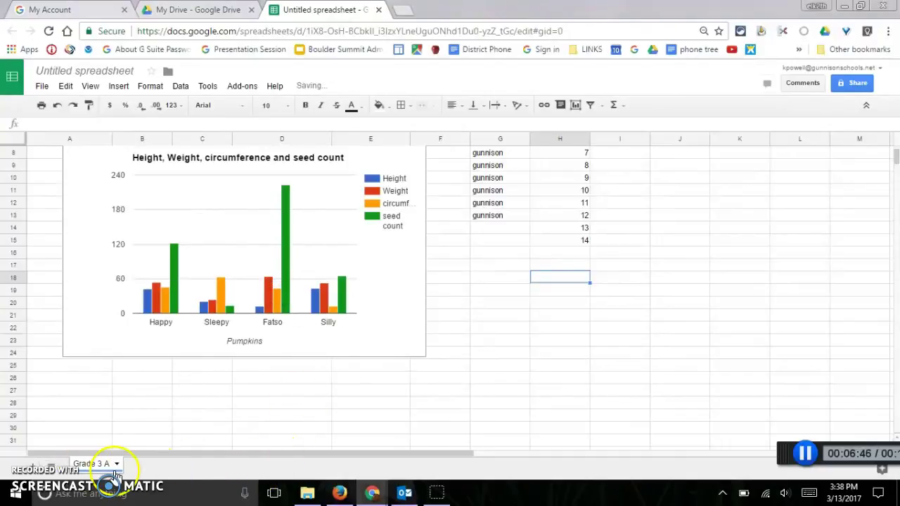
- Add a second sheet to the spreadsheet and name it Grade 3 B
{"action": "left_click", "coordinate": [33, 465]}
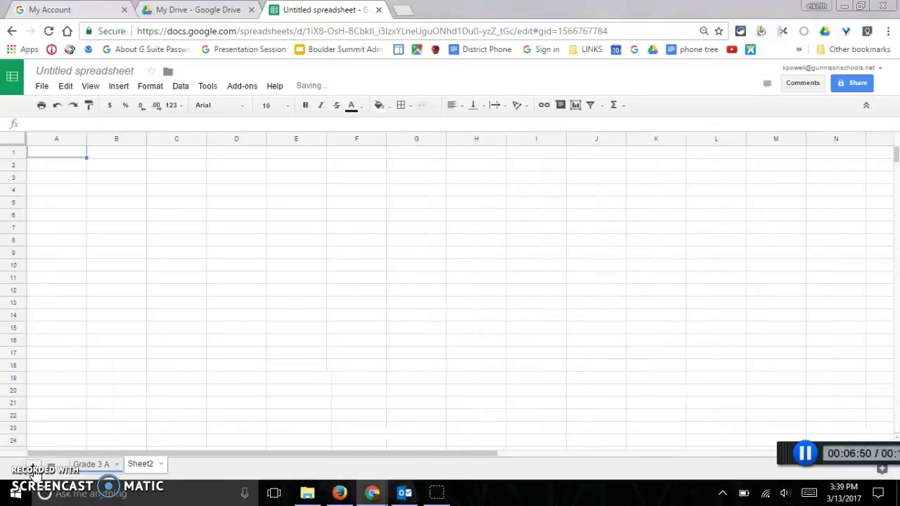
{"action": "left_click", "coordinate": [161, 465]}
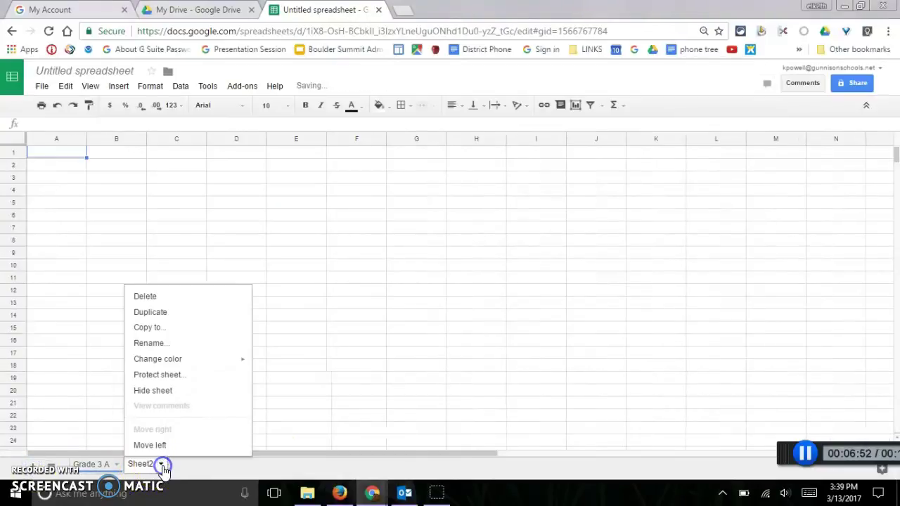
{"action": "left_click", "coordinate": [173, 344]}
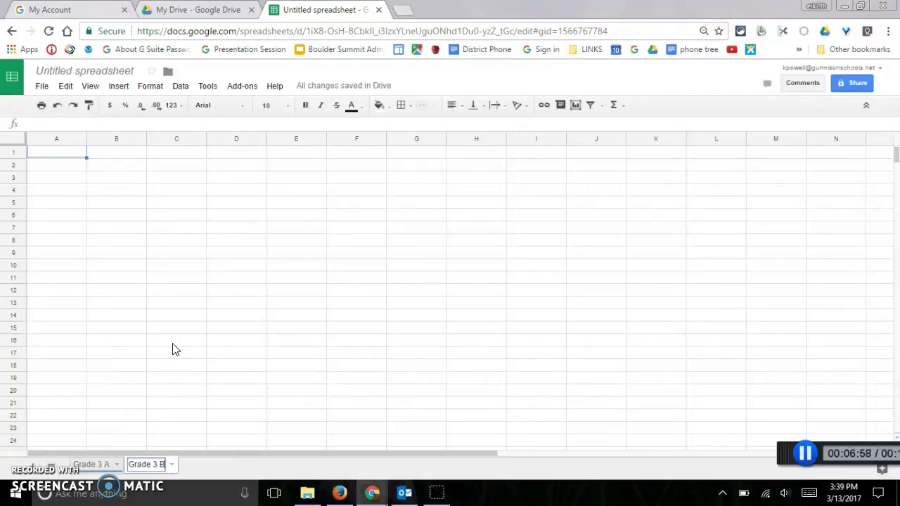
{"action": "left_click", "coordinate": [171, 464]}
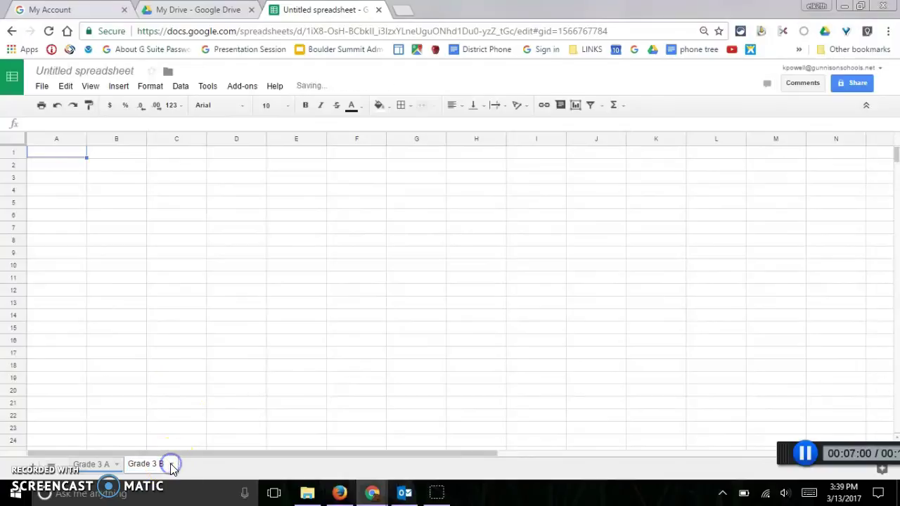
- Give the Grade 3 B sheet tab a dark magenta color
{"action": "left_click", "coordinate": [172, 464]}
{"action": "mouse_move", "coordinate": [176, 360]}
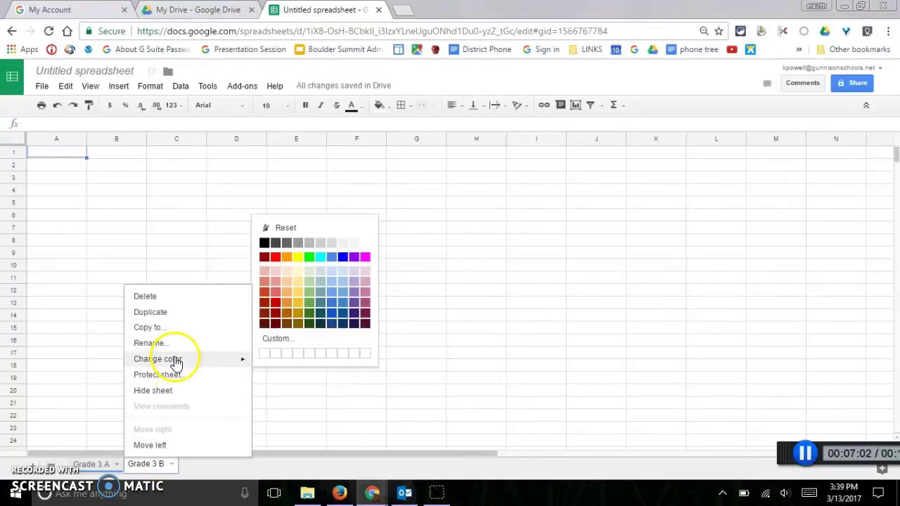
{"action": "left_click", "coordinate": [366, 303]}
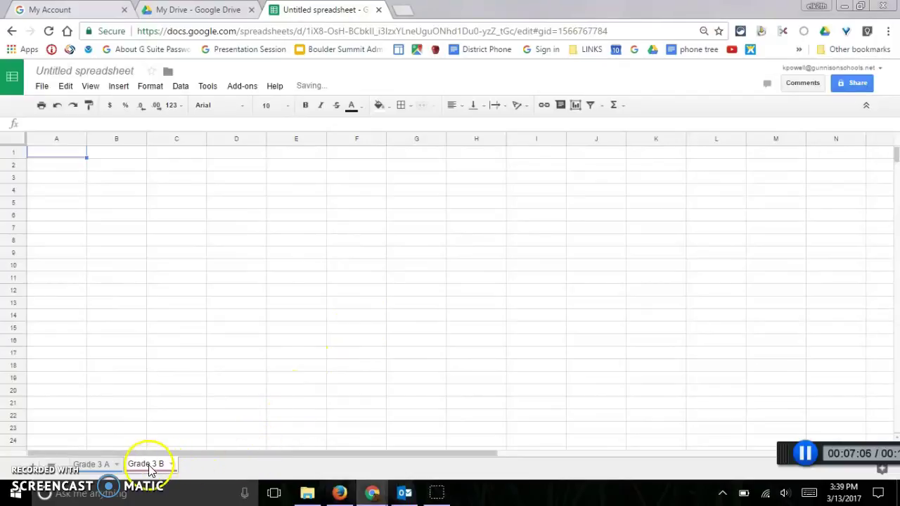
{"action": "mouse_move", "coordinate": [149, 467]}
{"action": "left_mouse_down"}
{"action": "mouse_move", "coordinate": [106, 468]}
{"action": "mouse_move", "coordinate": [155, 465]}
{"action": "left_mouse_up"}
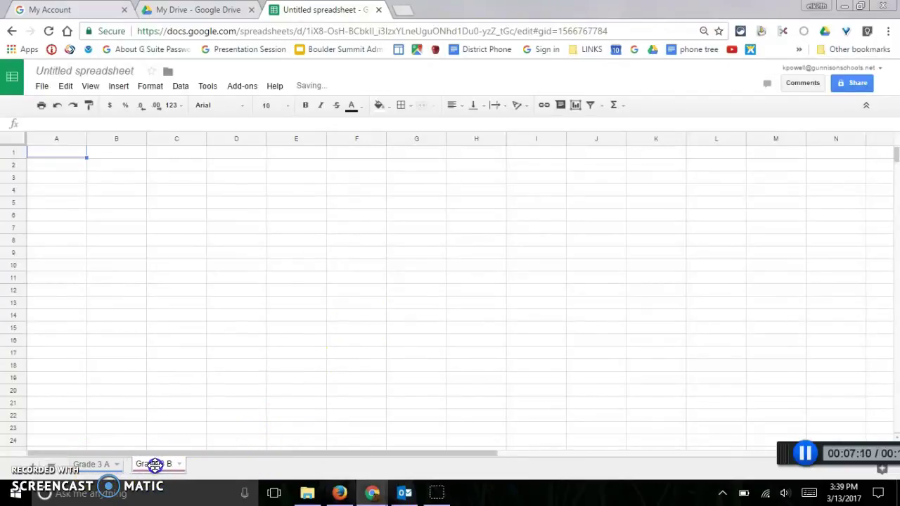
- Switch back to the Grade 3 A sheet using the list of all sheets
{"action": "left_click", "coordinate": [55, 470]}
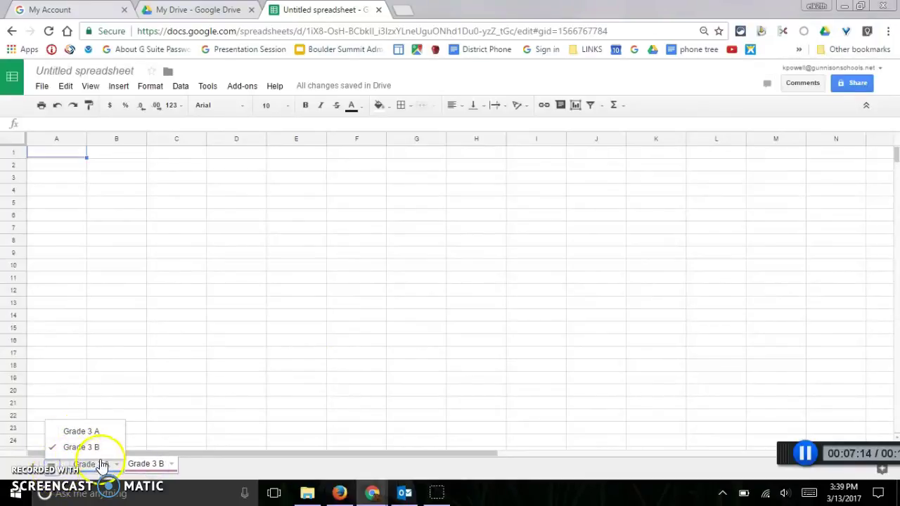
{"action": "left_click", "coordinate": [89, 431]}
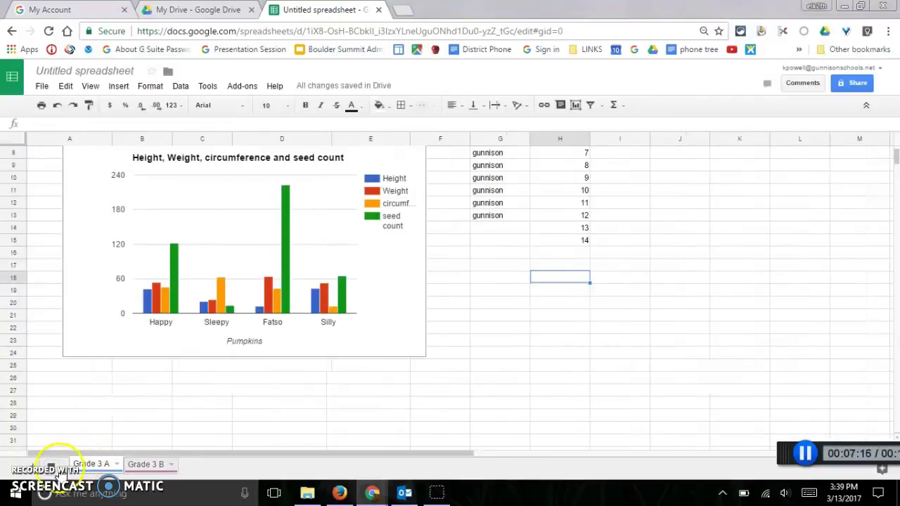
{"action": "scroll", "coordinate": [261, 427], "scroll_direction": "up", "scroll_amount": 3}
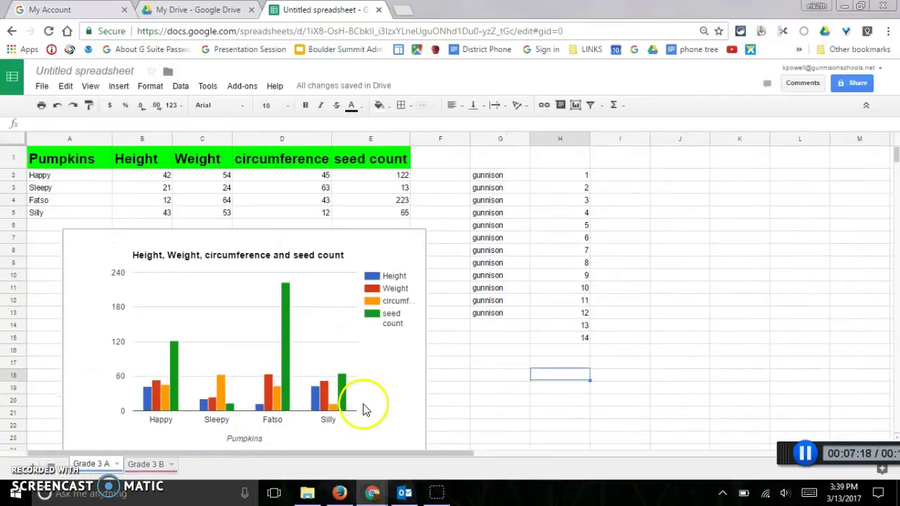
{"action": "scroll", "coordinate": [363, 404], "scroll_direction": "down", "scroll_amount": 1}
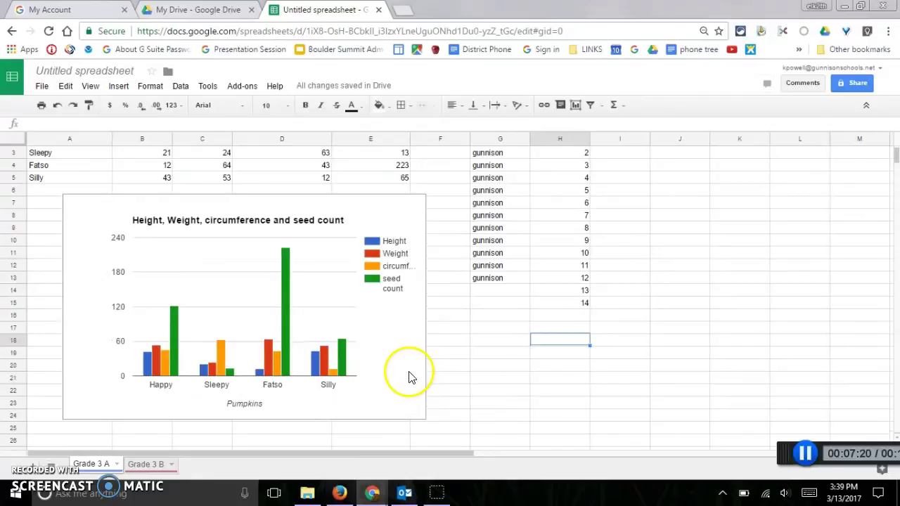
{"action": "scroll", "coordinate": [410, 376], "scroll_direction": "up", "scroll_amount": 1}
{"action": "scroll", "coordinate": [443, 372], "scroll_direction": "down", "scroll_amount": 1}
{"action": "scroll", "coordinate": [475, 367], "scroll_direction": "up", "scroll_amount": 1}
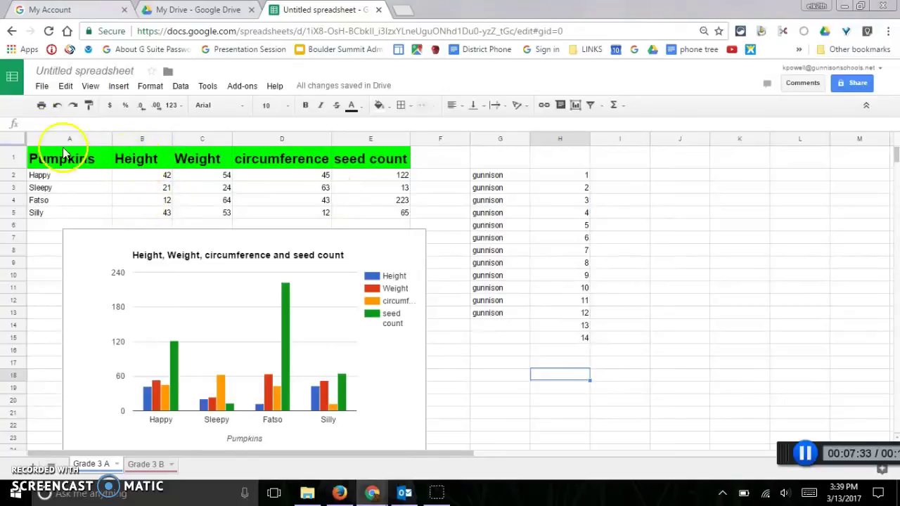
- Sort the whole Grade 3 A sheet by Height in A → Z order, treating the first row as a header
{"action": "left_click", "coordinate": [14, 141]}
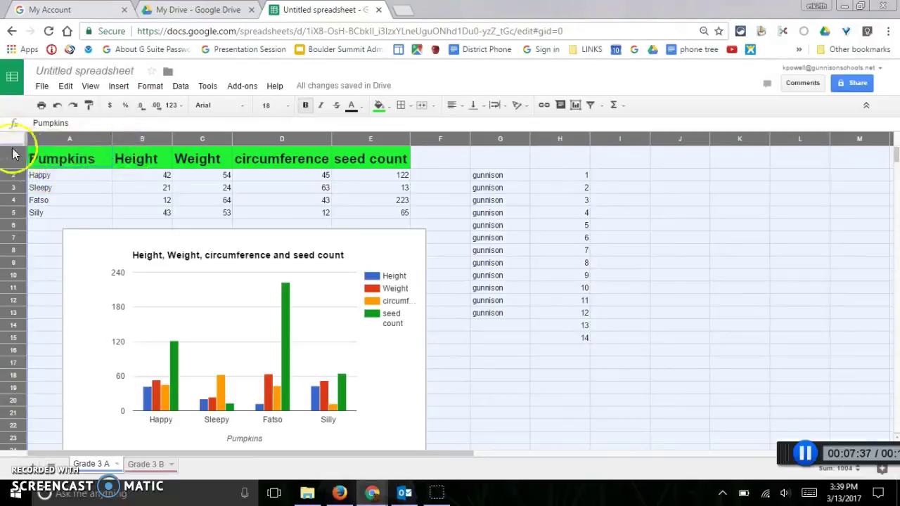
{"action": "left_click", "coordinate": [206, 95]}
{"action": "mouse_move", "coordinate": [186, 97]}
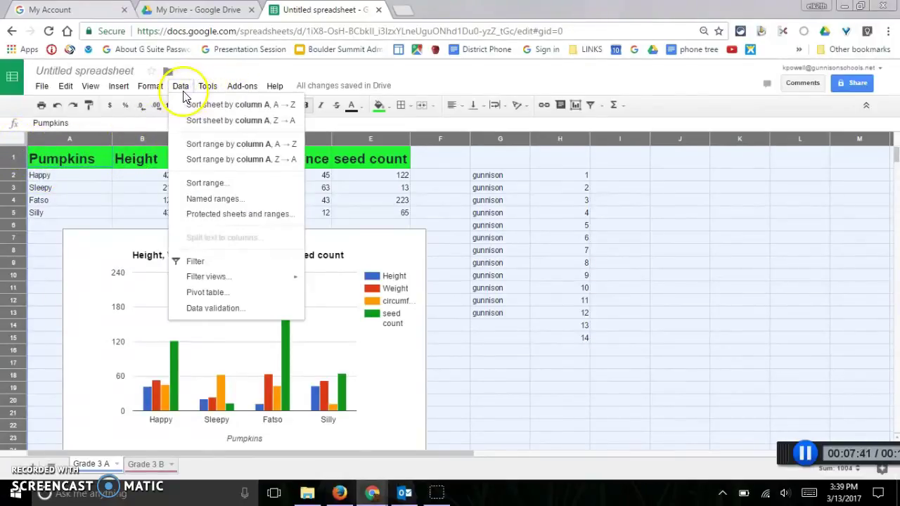
{"action": "left_click", "coordinate": [212, 184]}
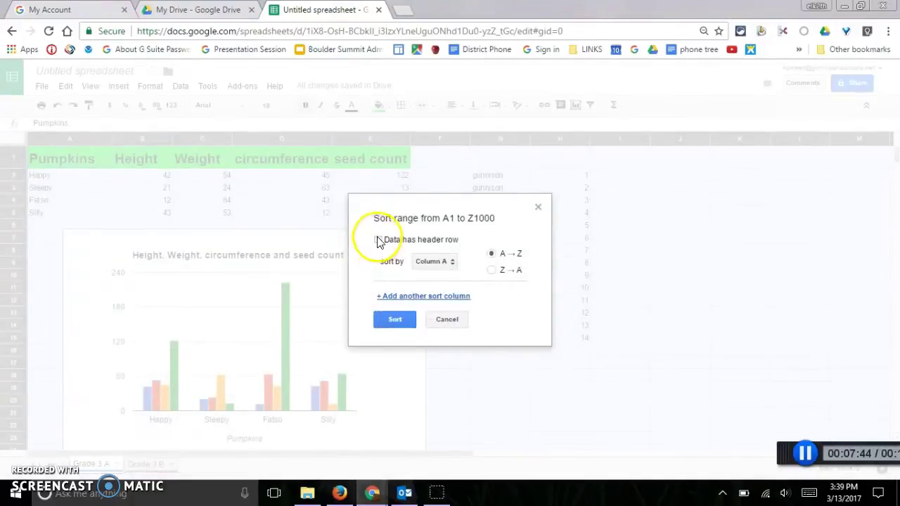
{"action": "left_click", "coordinate": [380, 240]}
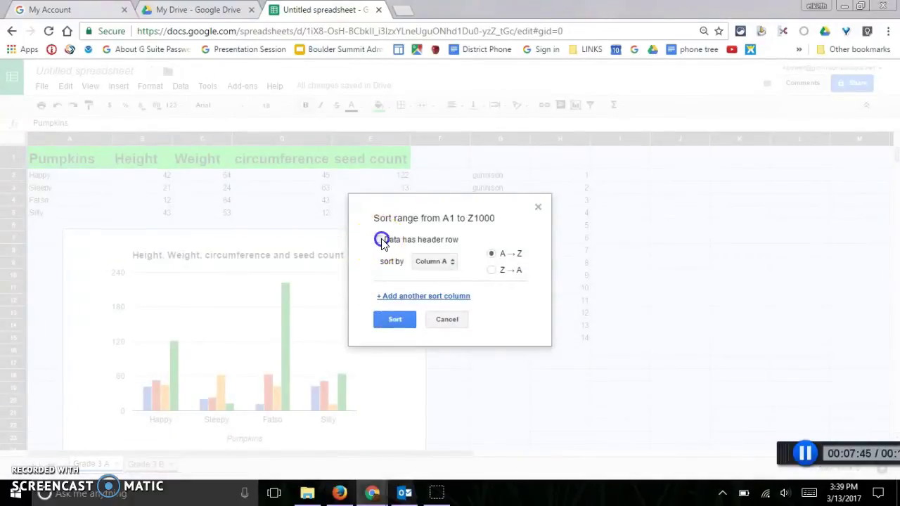
{"action": "left_click", "coordinate": [454, 262]}
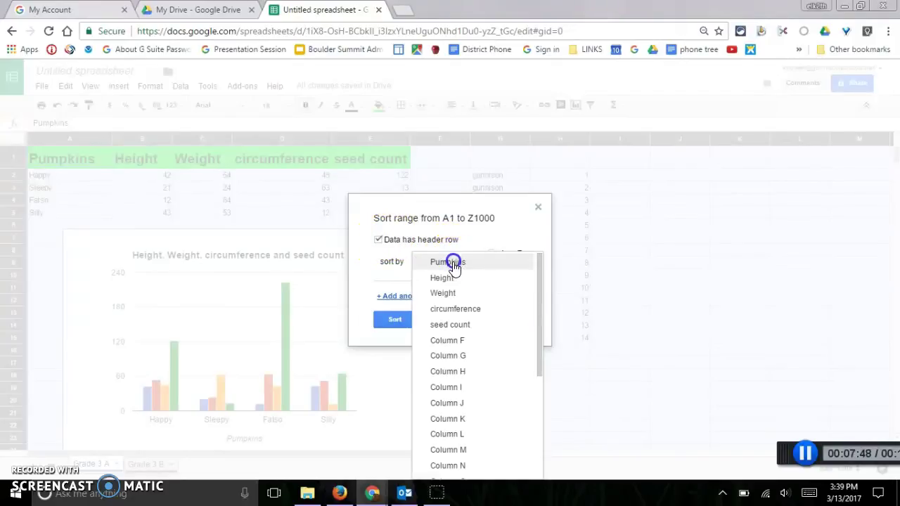
{"action": "left_click", "coordinate": [456, 277]}
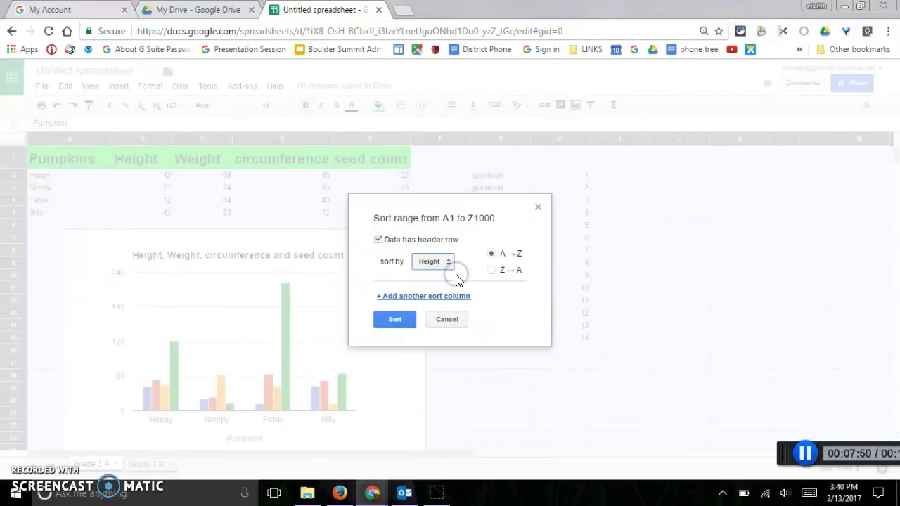
{"action": "left_click", "coordinate": [395, 320]}
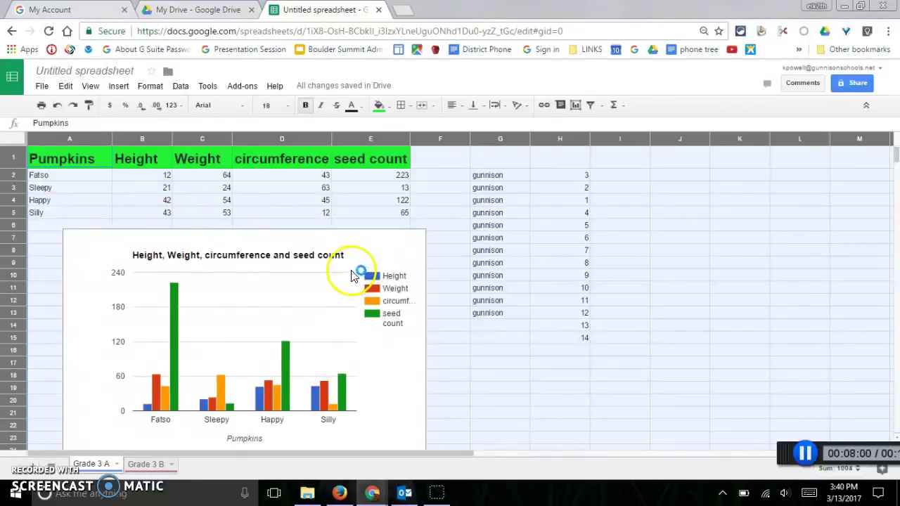
- Examine the order of the pumpkin rows and chart bars after the sort, and deselect the whole sheet
{"action": "scroll", "coordinate": [483, 295], "scroll_direction": "down", "scroll_amount": 3}
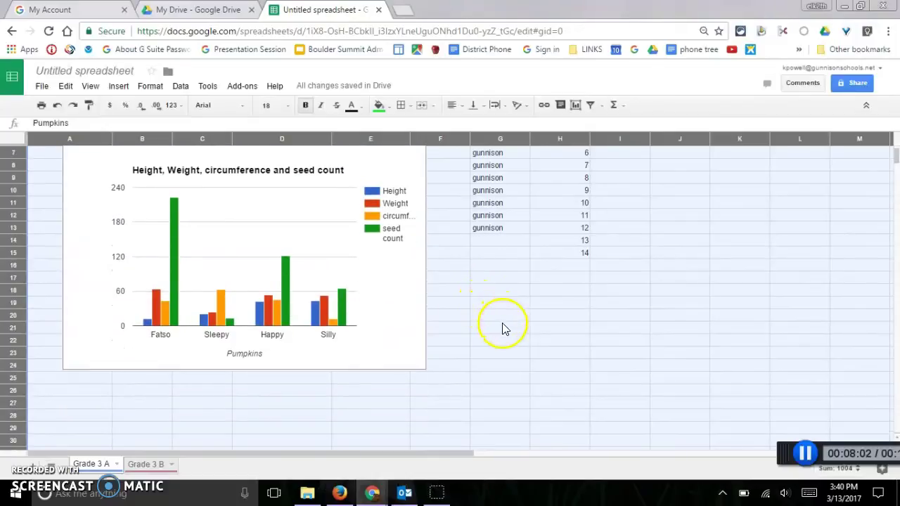
{"action": "scroll", "coordinate": [516, 321], "scroll_direction": "down", "scroll_amount": 1}
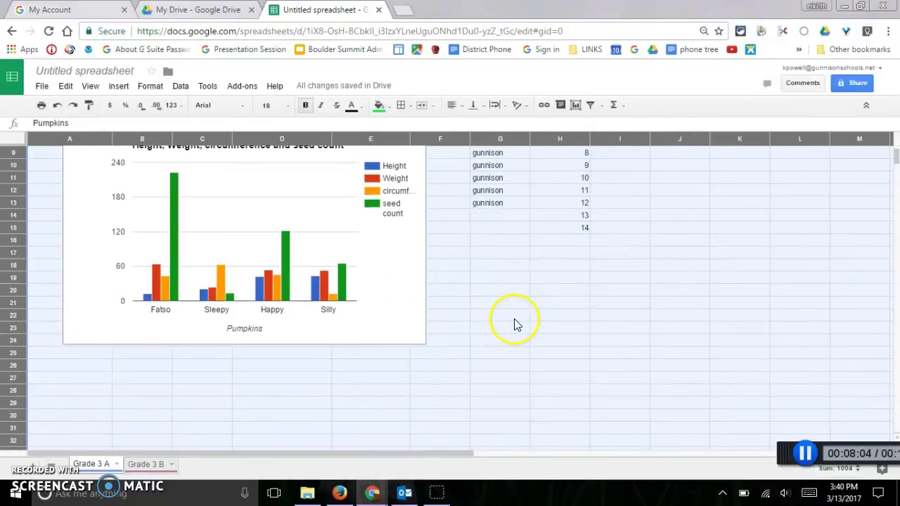
{"action": "scroll", "coordinate": [483, 320], "scroll_direction": "up", "scroll_amount": 4}
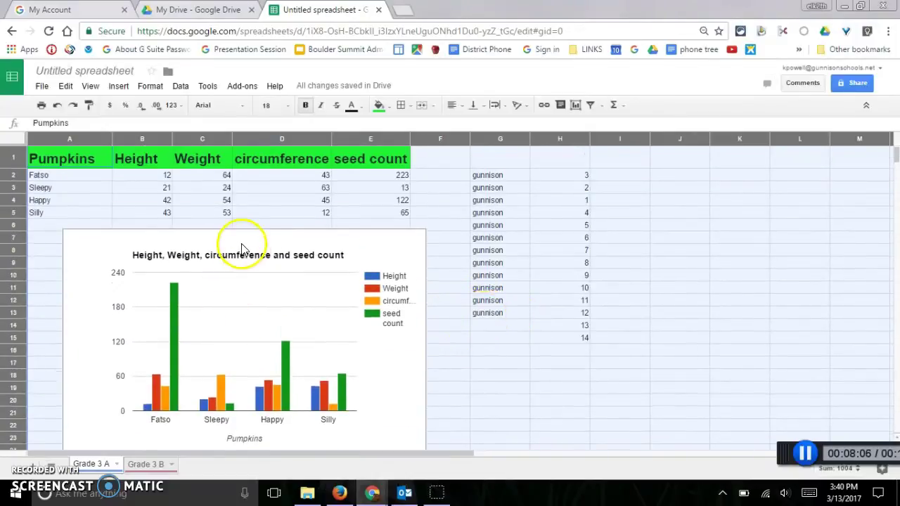
{"action": "left_click", "coordinate": [257, 313]}
{"action": "left_click", "coordinate": [497, 374]}
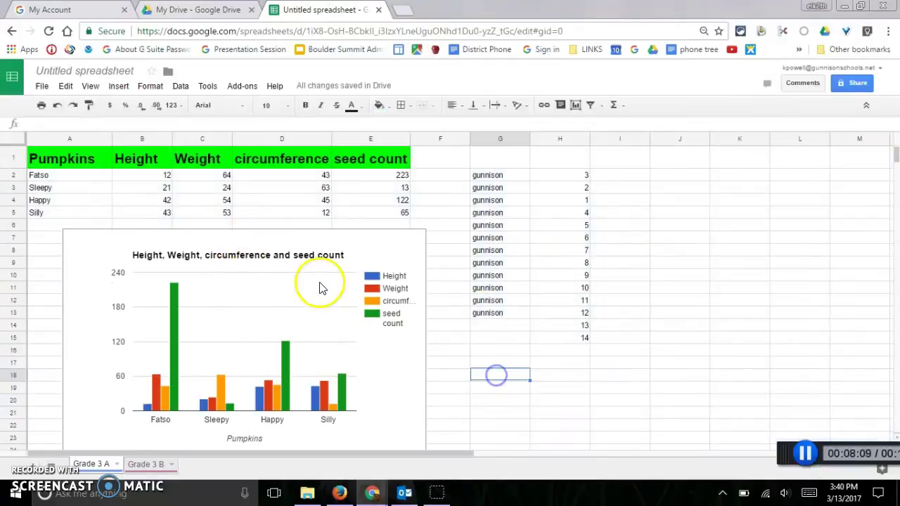
- Move the pumpkin chart down to about row 14 to free the rows below Silly, and select cell B8
{"action": "left_click", "coordinate": [280, 237]}
{"action": "left_click", "coordinate": [289, 331]}
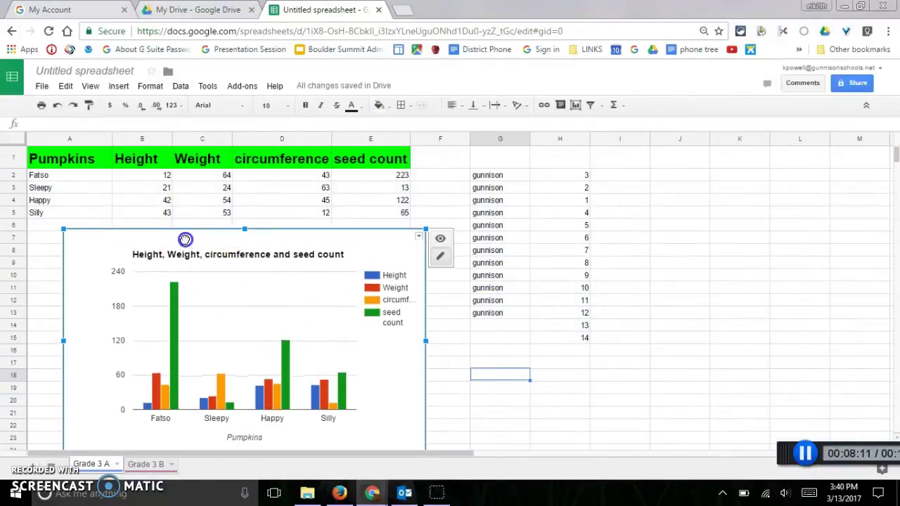
{"action": "left_click_drag", "start_coordinate": [185, 244], "coordinate": [173, 337]}
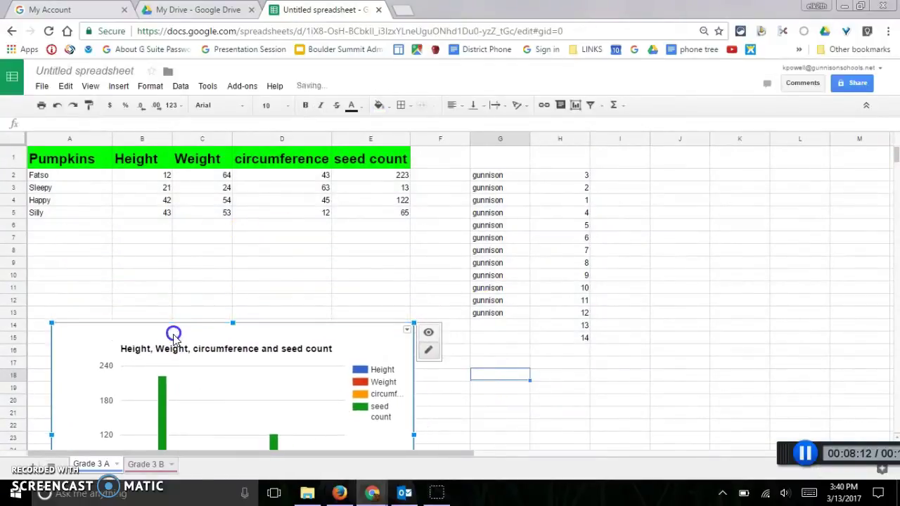
{"action": "left_click", "coordinate": [161, 226]}
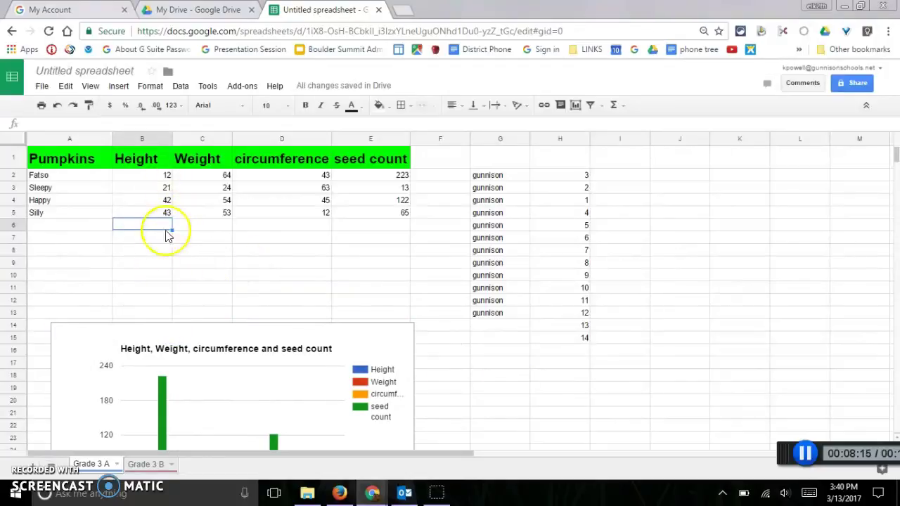
{"action": "left_click", "coordinate": [153, 253]}
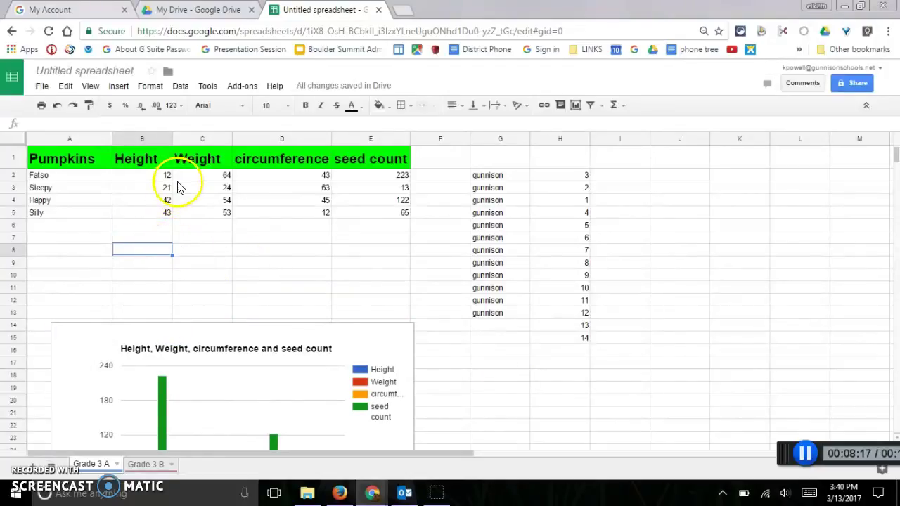
- Total the pumpkin heights B2:B5 in cell B8 with the SUM function
{"action": "left_click", "coordinate": [622, 107]}
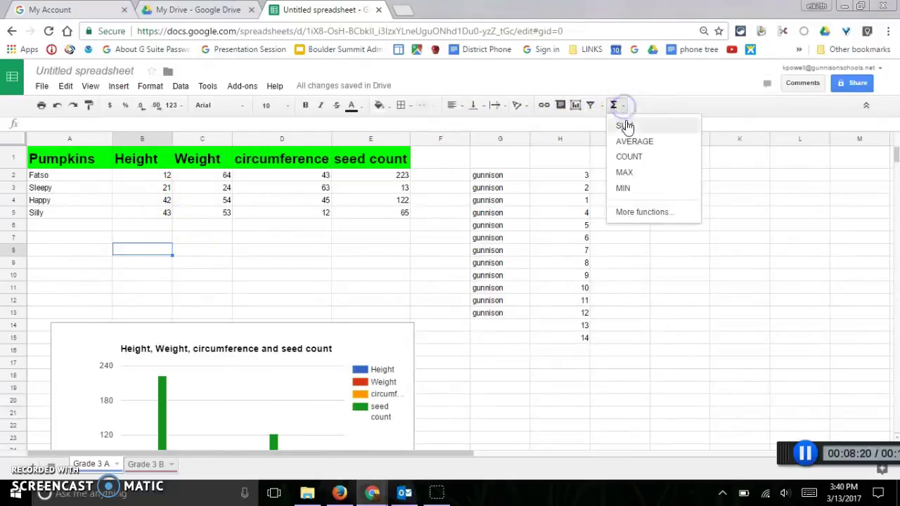
{"action": "left_click", "coordinate": [625, 127]}
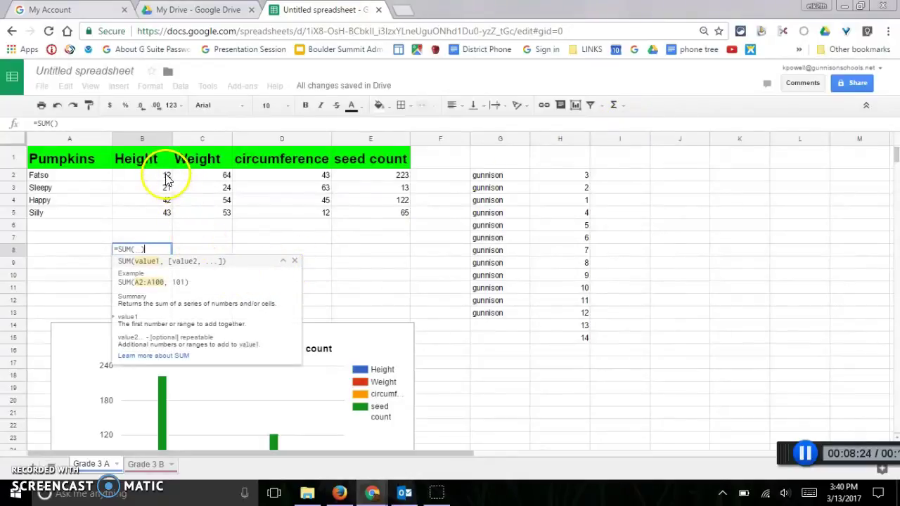
{"action": "left_click_drag", "start_coordinate": [166, 179], "coordinate": [166, 213]}
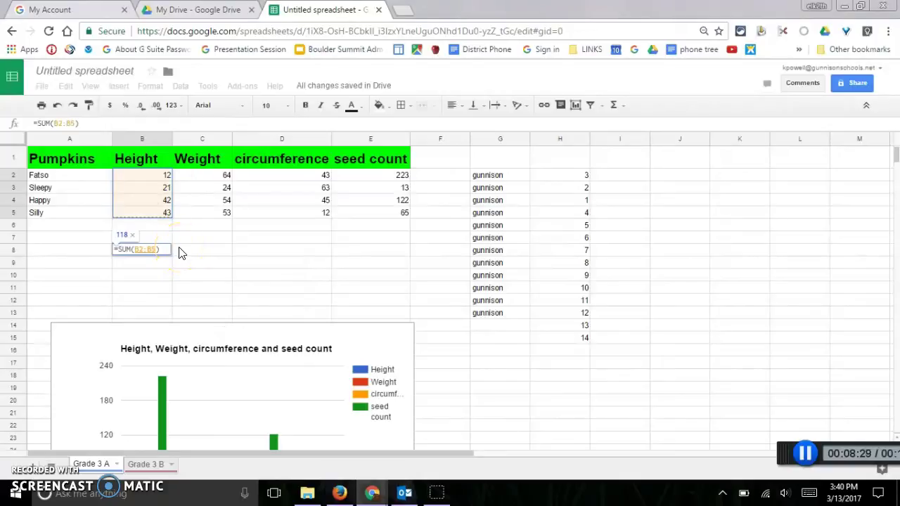
{"action": "key", "text": "Return"}
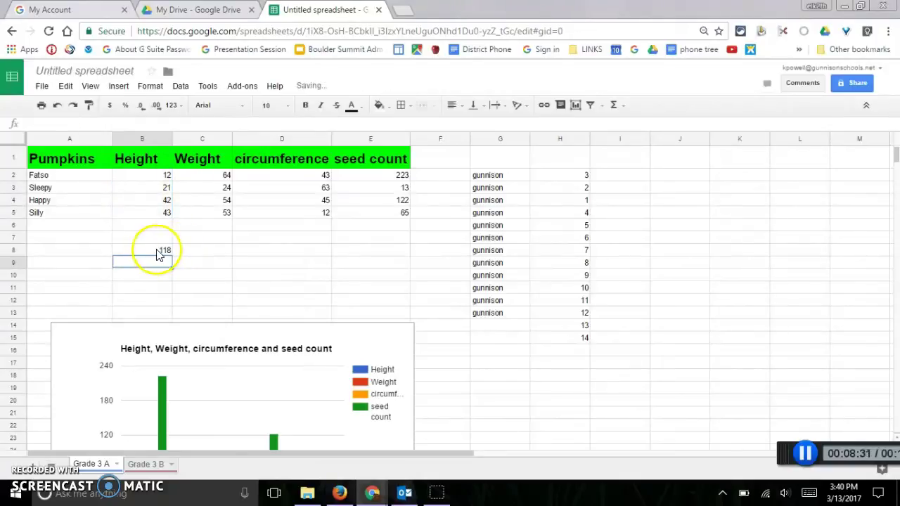
- Add up the four pumpkin weights in cell C8 with the formula =c2+c3+c4+c5
{"action": "left_click", "coordinate": [208, 253]}
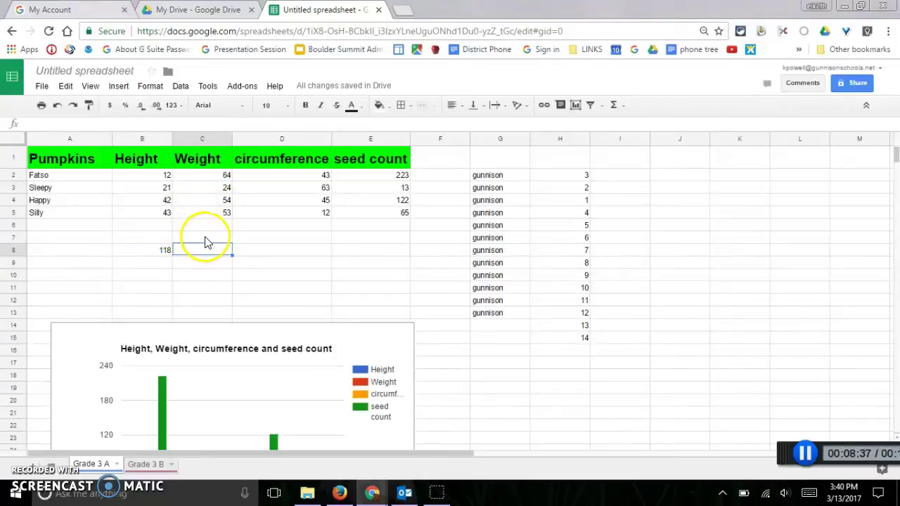
{"action": "type", "text": "="}
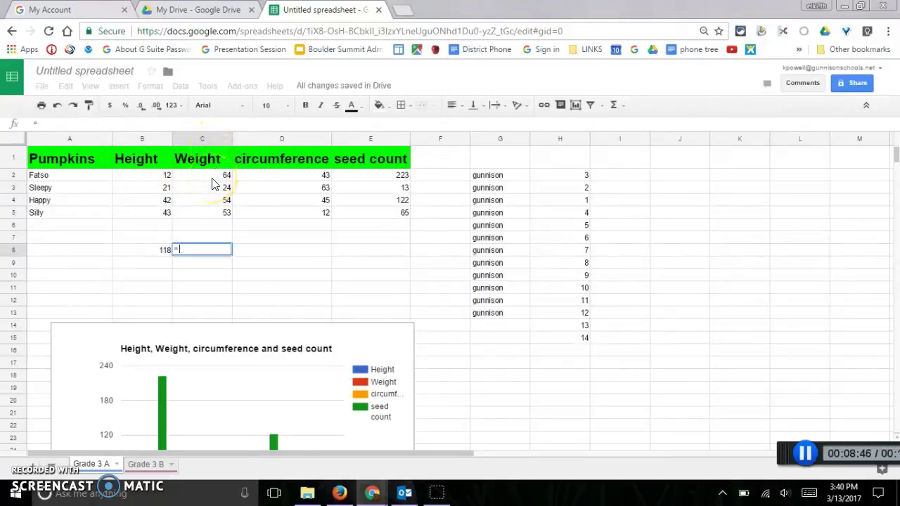
{"action": "type", "text": "c2+"}
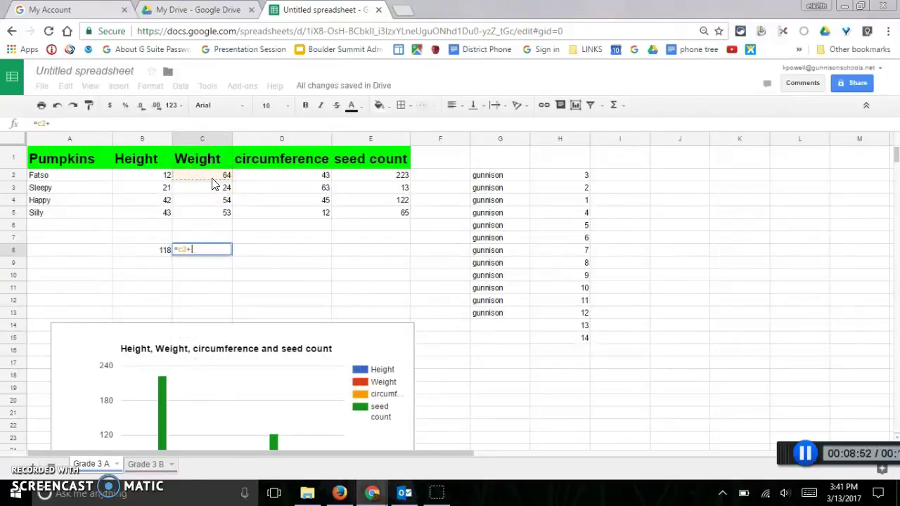
{"action": "type", "text": "c3"}
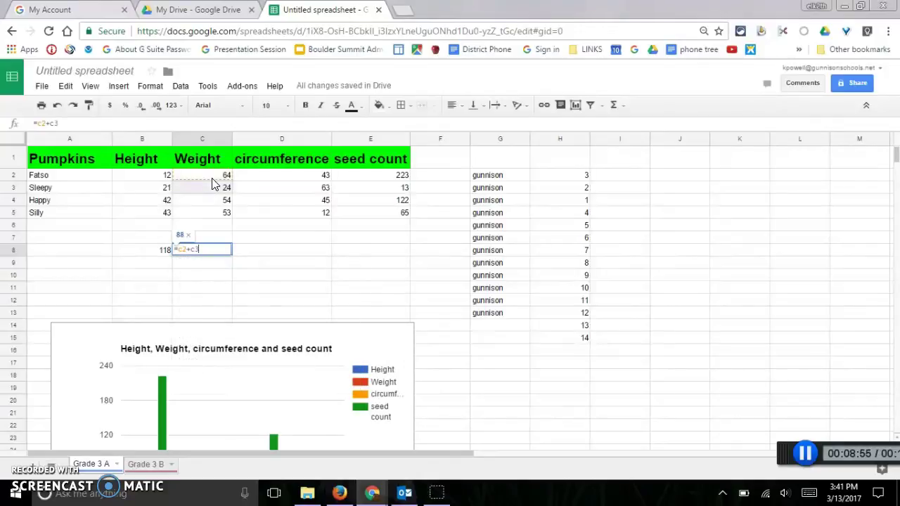
{"action": "type", "text": "+c4"}
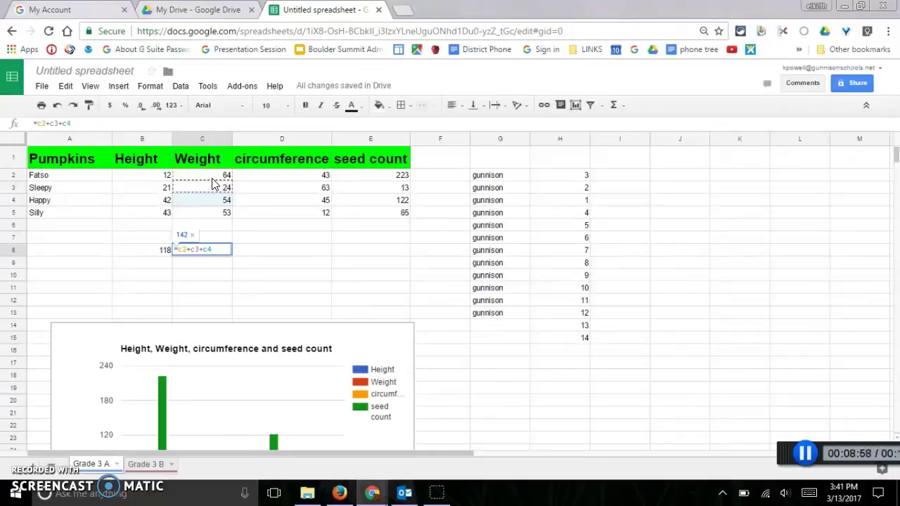
{"action": "type", "text": "+c5"}
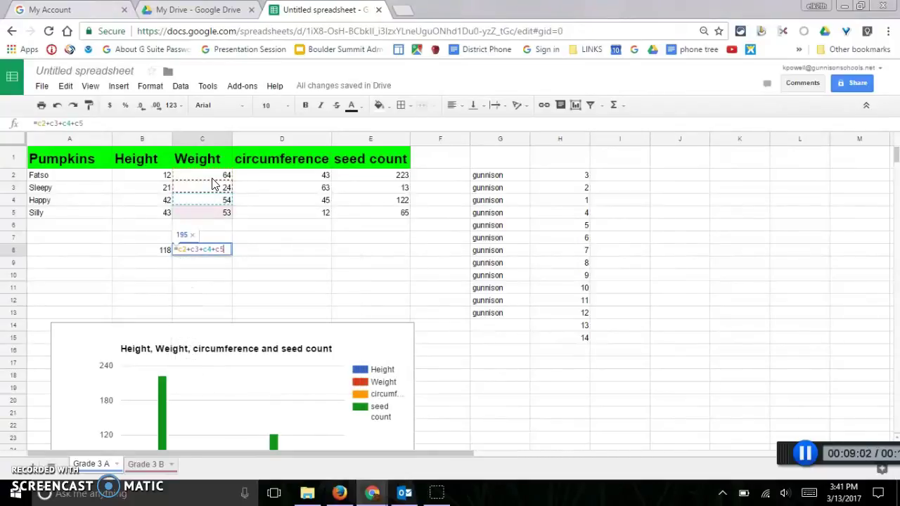
{"action": "key", "text": "Return"}
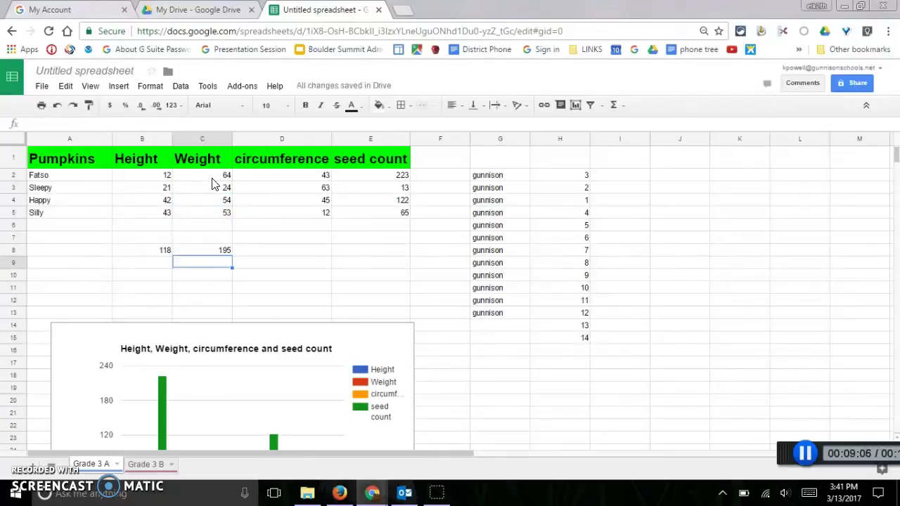
- Multiply Fatso's height by Happy's circumference in cell D8 with the formula =b2*d4
{"action": "left_click", "coordinate": [293, 251]}
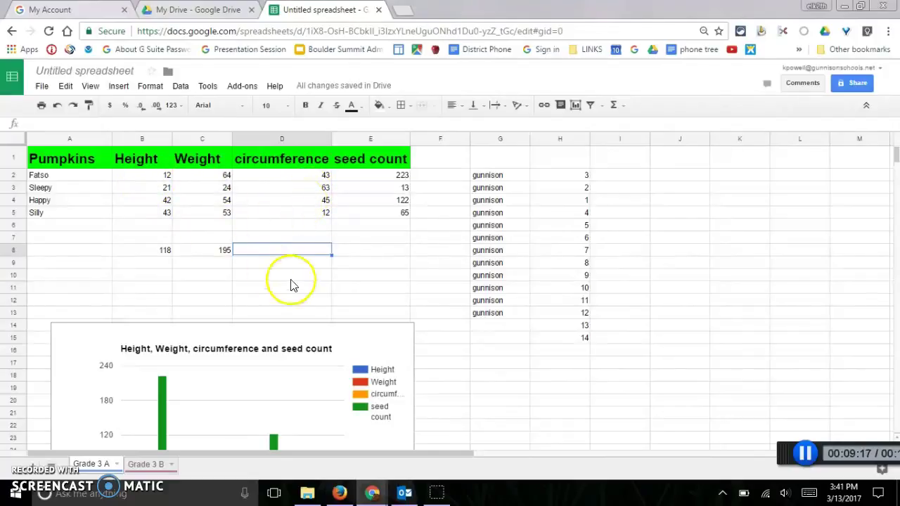
{"action": "type", "text": "="}
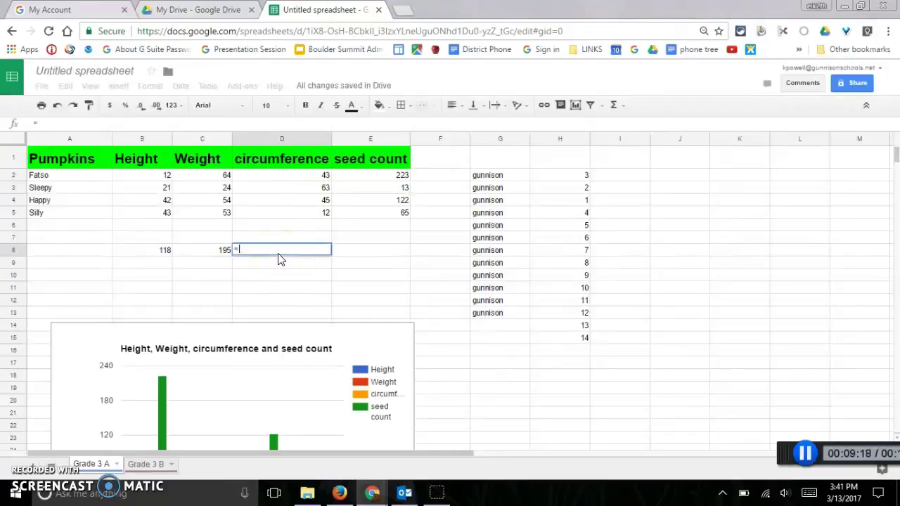
{"action": "type", "text": "b2"}
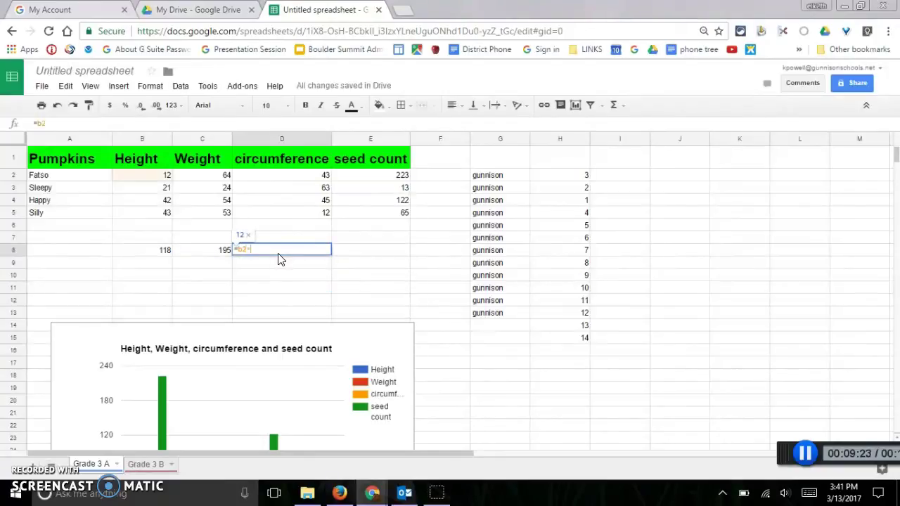
{"action": "type", "text": "*"}
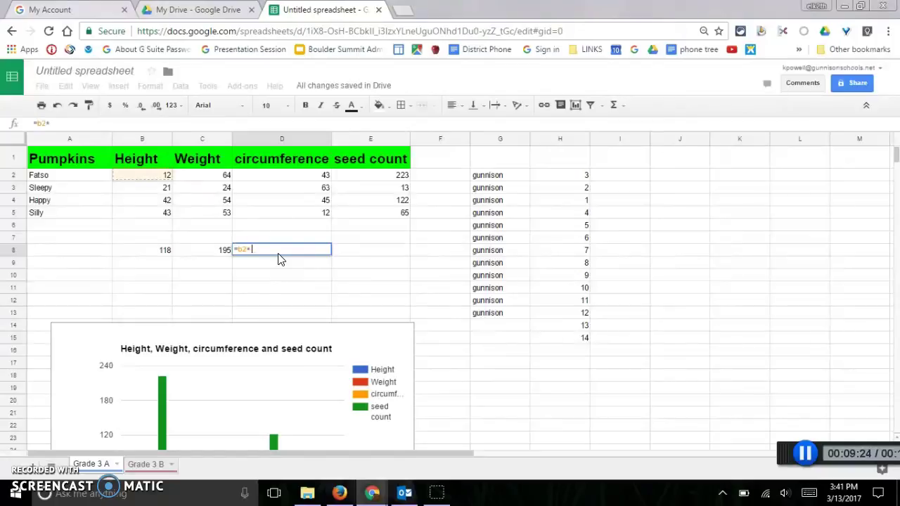
{"action": "type", "text": "d4"}
{"action": "key", "text": "Return"}
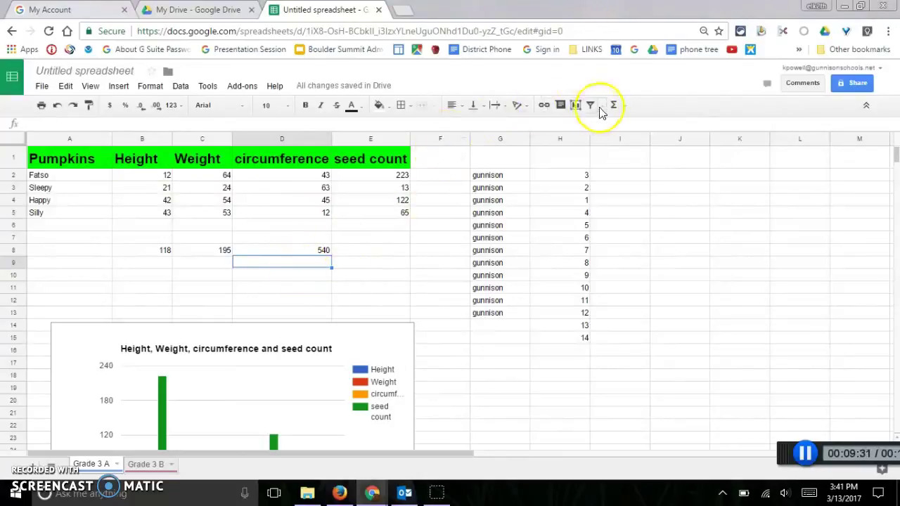
- Open the full list of spreadsheet functions through More functions and look over the function table and operator topics
{"action": "left_click", "coordinate": [620, 110]}
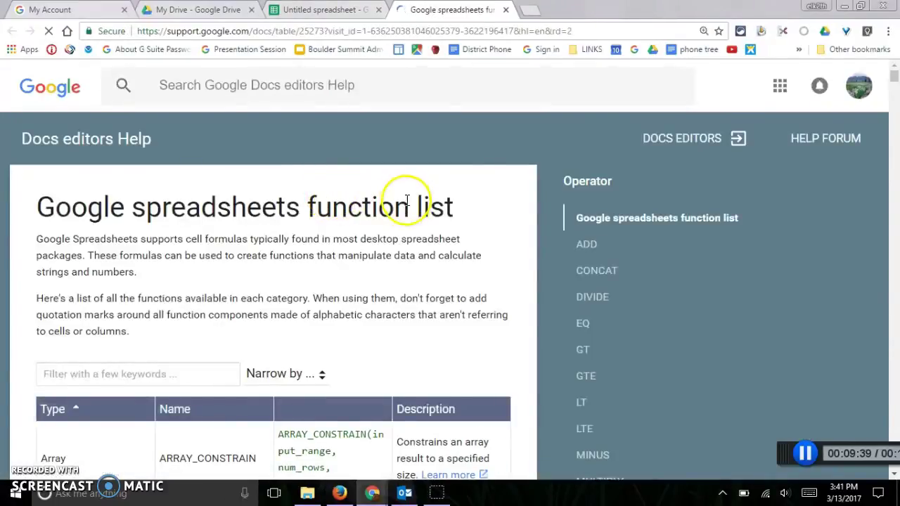
{"action": "scroll", "coordinate": [404, 218], "scroll_direction": "down", "scroll_amount": 2}
{"action": "scroll", "coordinate": [413, 234], "scroll_direction": "down", "scroll_amount": 3}
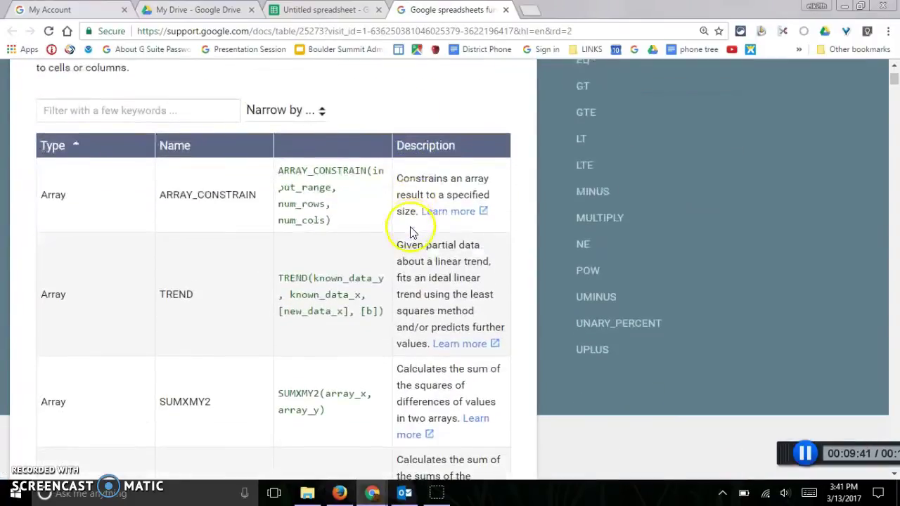
{"action": "scroll", "coordinate": [414, 228], "scroll_direction": "down", "scroll_amount": 7}
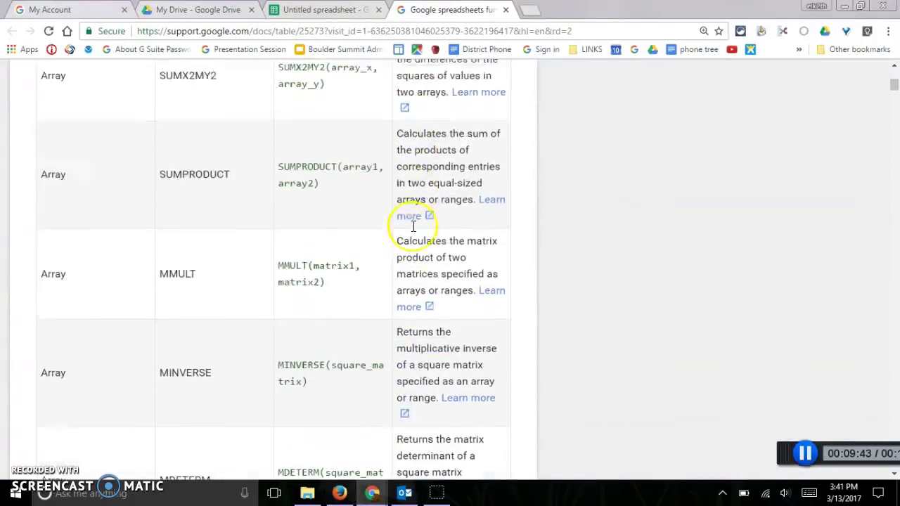
{"action": "scroll", "coordinate": [647, 184], "scroll_direction": "up", "scroll_amount": 5}
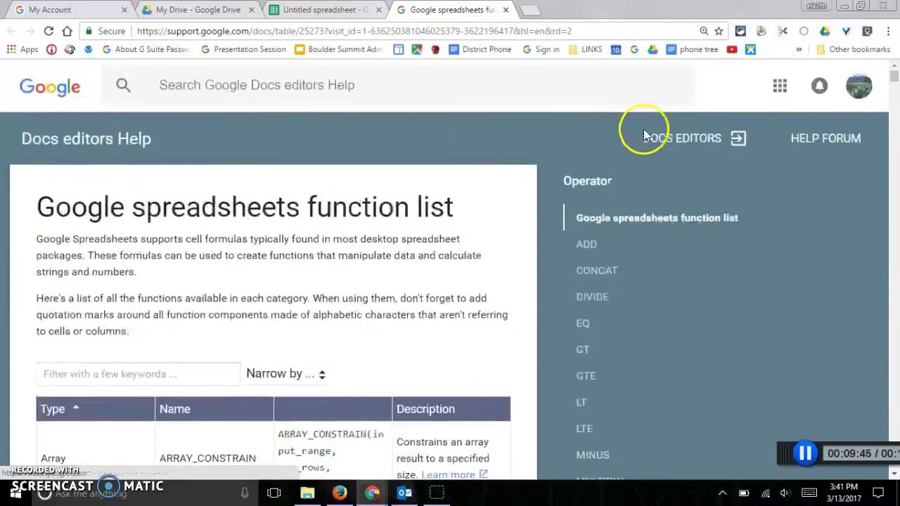
{"action": "scroll", "coordinate": [647, 335], "scroll_direction": "down", "scroll_amount": 3}
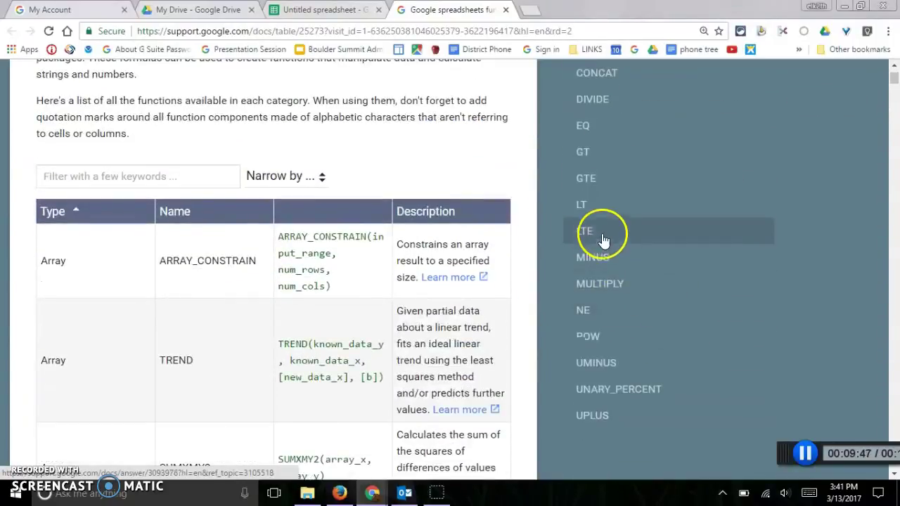
- Open the LTE operator's help page and review its usage, syntax and related functions
{"action": "left_click", "coordinate": [586, 230]}
{"action": "scroll", "coordinate": [410, 281], "scroll_direction": "down", "scroll_amount": 10}
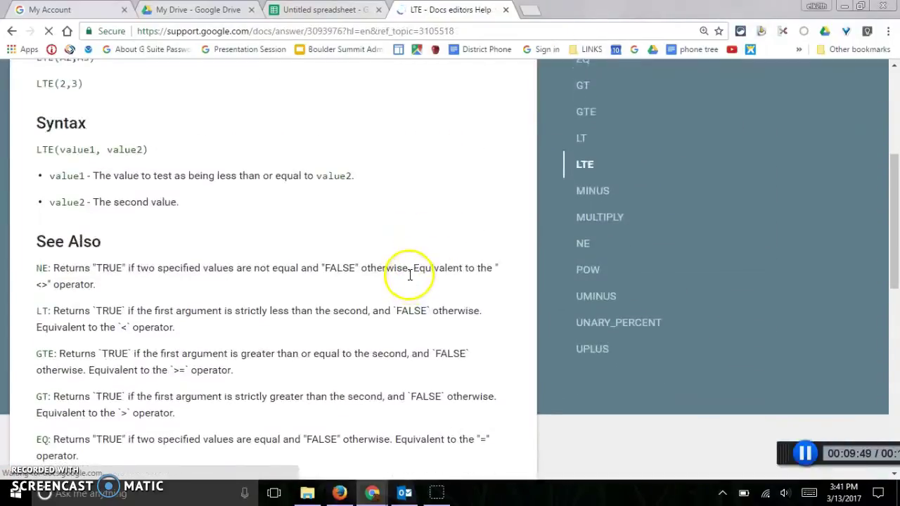
{"action": "scroll", "coordinate": [410, 280], "scroll_direction": "up", "scroll_amount": 10}
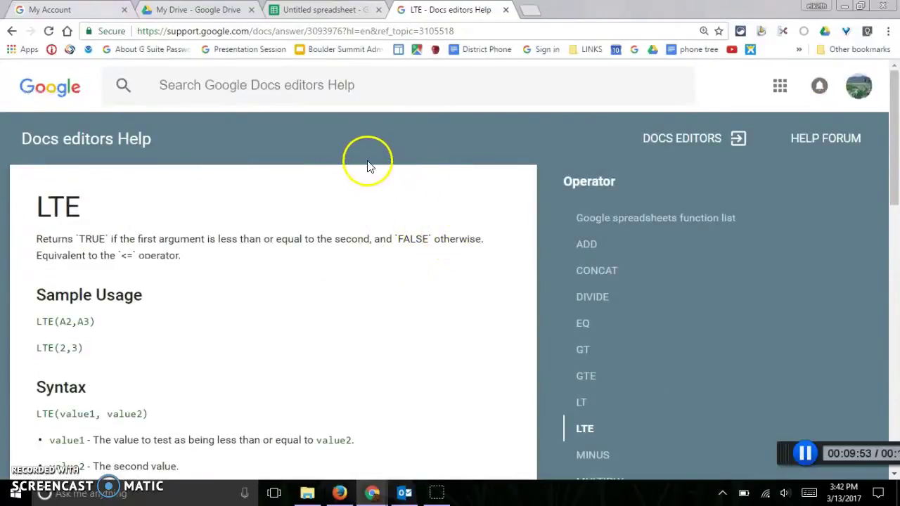
- Return to the spreadsheet and format the gunnison cells G2:G13 in bold, orange, 18-point Permanent Marker
{"action": "left_click", "coordinate": [341, 12]}
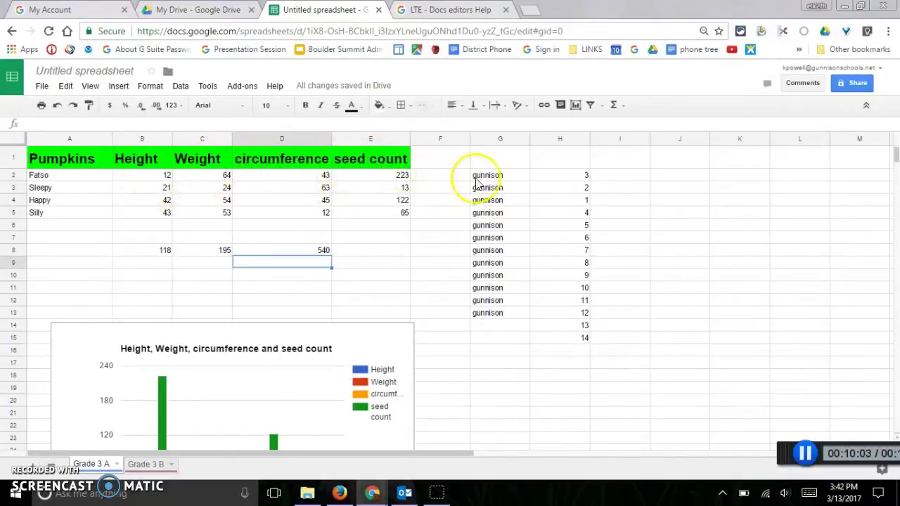
{"action": "left_click_drag", "start_coordinate": [479, 176], "coordinate": [490, 318]}
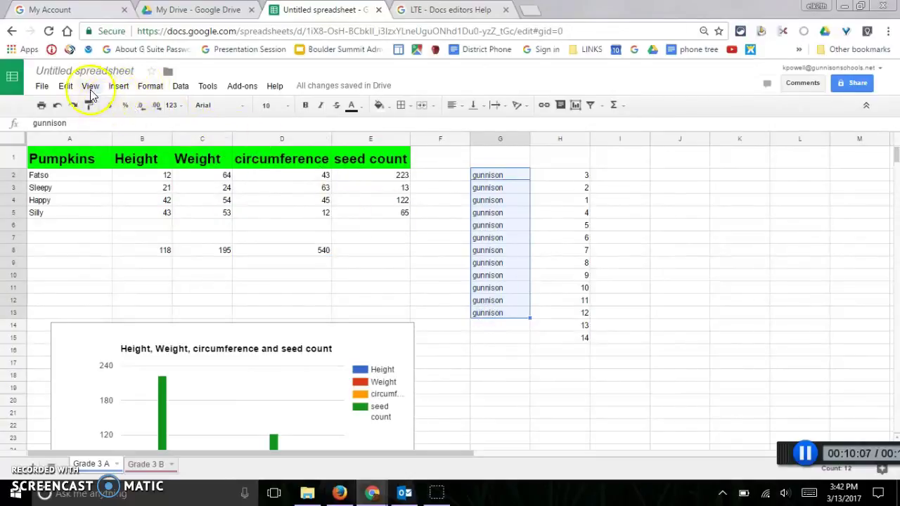
{"action": "left_click", "coordinate": [239, 104]}
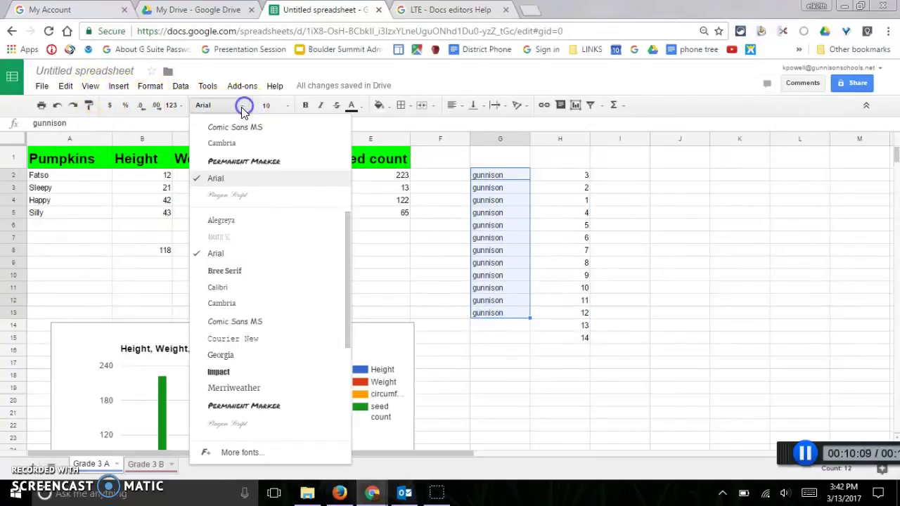
{"action": "left_click", "coordinate": [242, 166]}
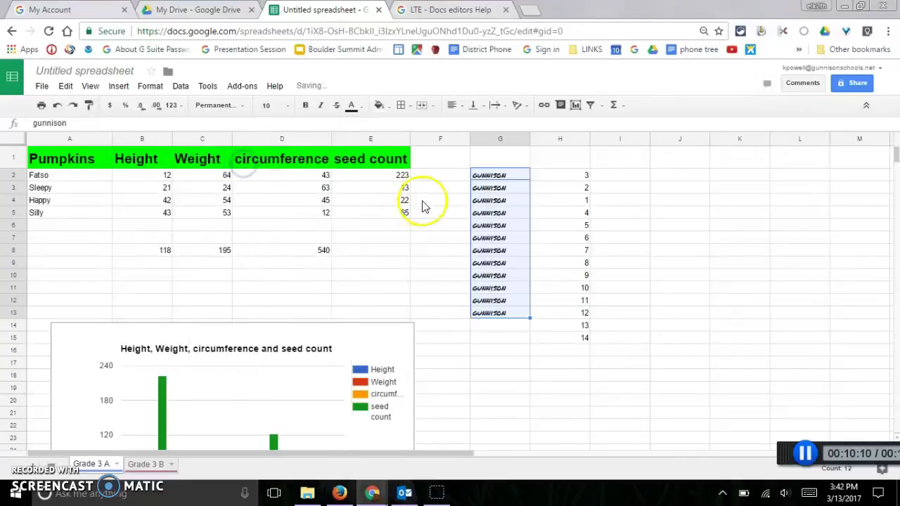
{"action": "left_click", "coordinate": [285, 107]}
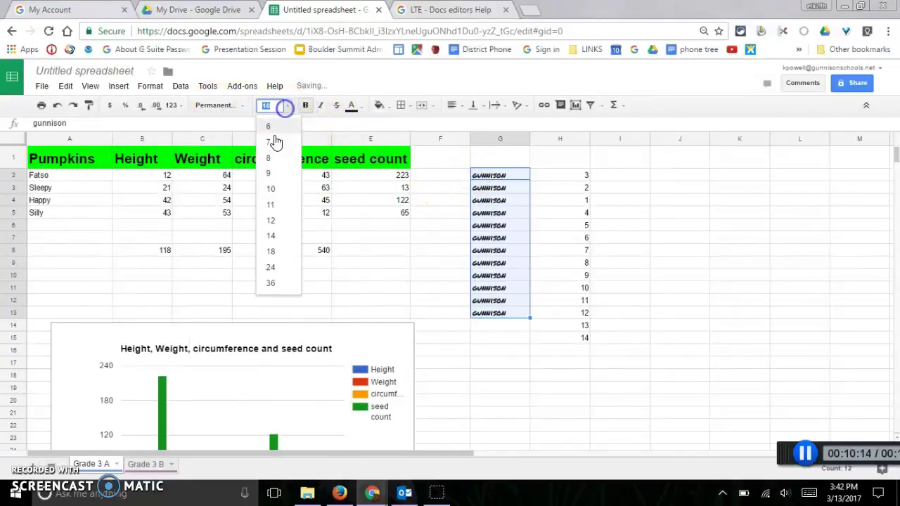
{"action": "left_click", "coordinate": [270, 251]}
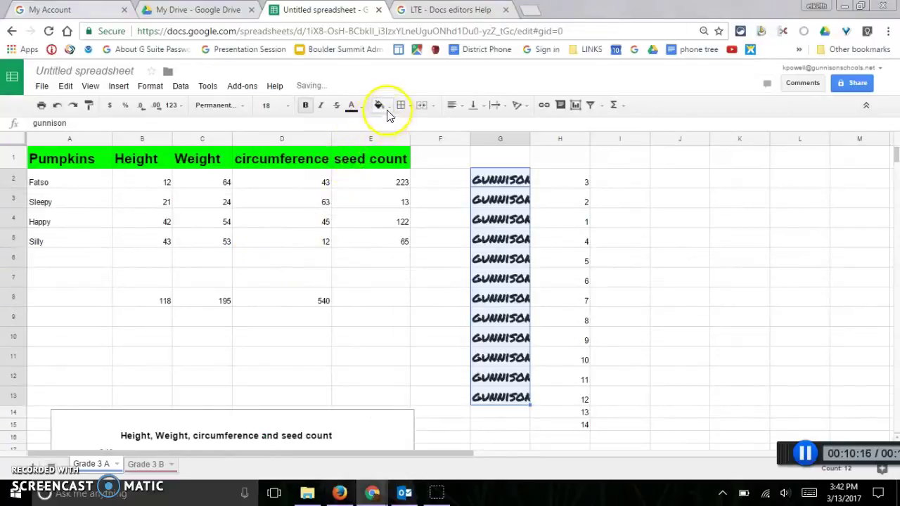
{"action": "left_click", "coordinate": [352, 106]}
{"action": "left_click", "coordinate": [388, 159]}
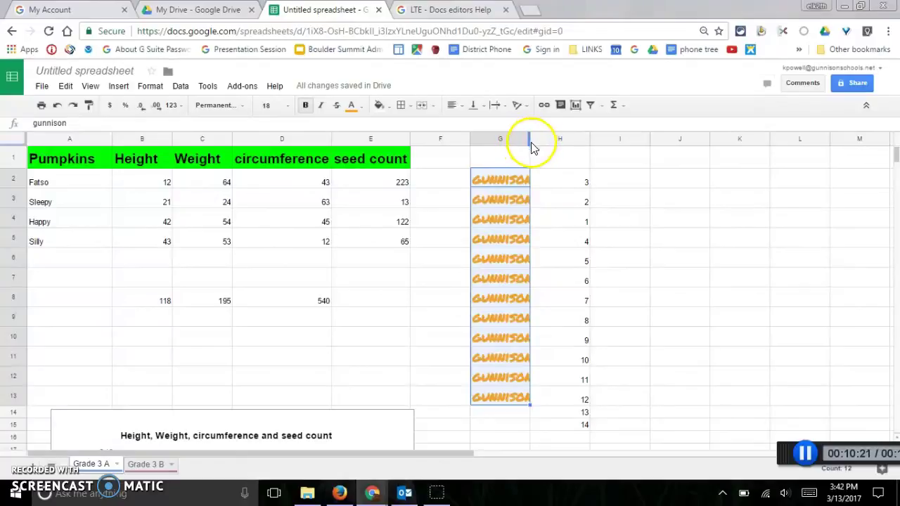
- Auto-fit the width of column G to the enlarged gunnison text
{"action": "left_click", "coordinate": [615, 181]}
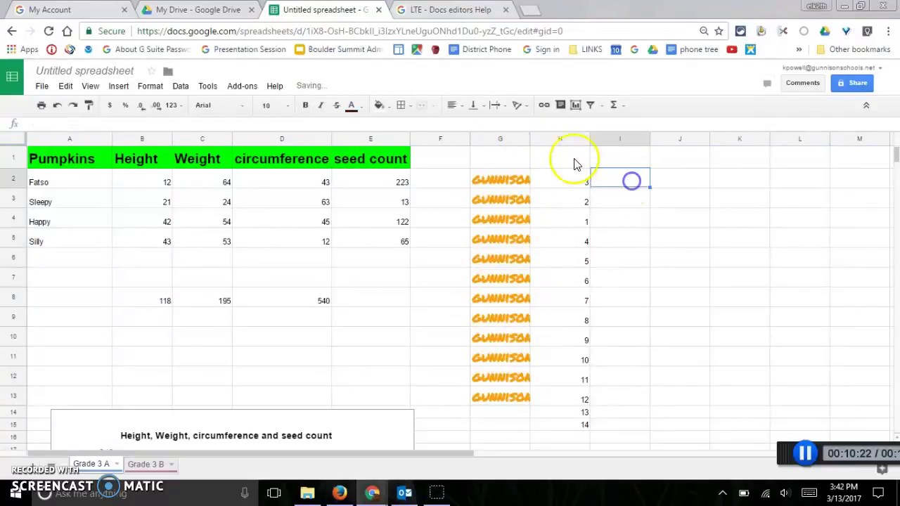
{"action": "left_click", "coordinate": [530, 138]}
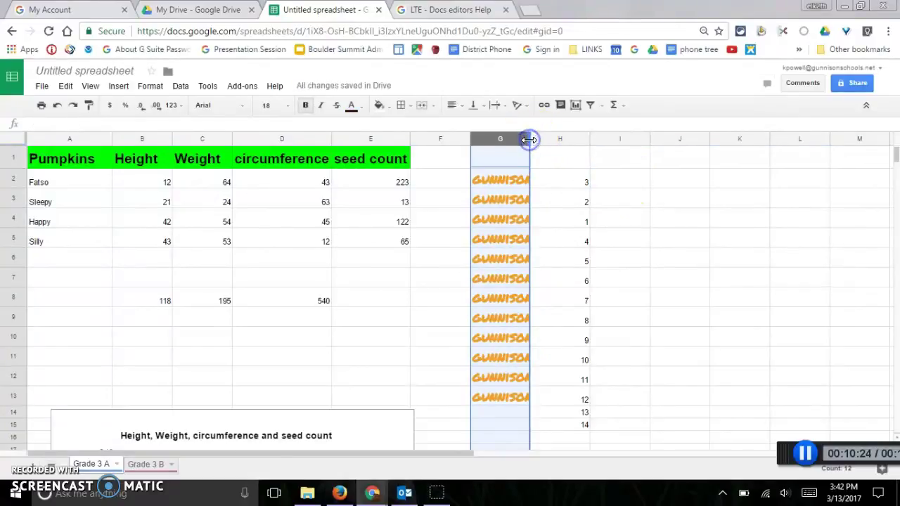
{"action": "double_click", "coordinate": [530, 138]}
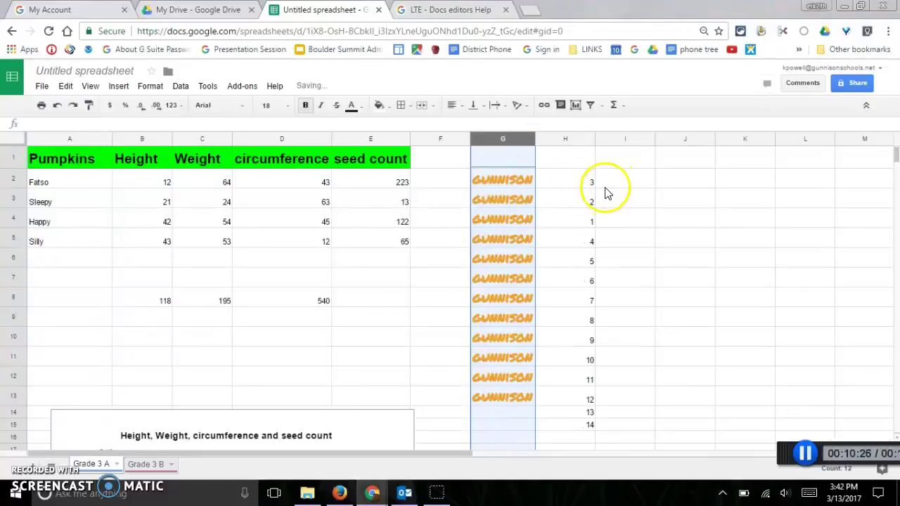
{"action": "scroll", "coordinate": [598, 227], "scroll_direction": "down", "scroll_amount": 1}
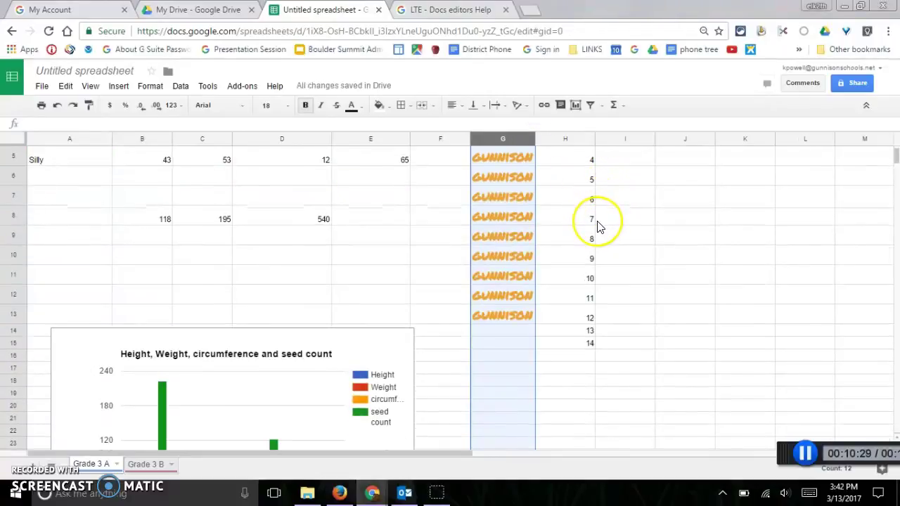
{"action": "scroll", "coordinate": [598, 227], "scroll_direction": "down", "scroll_amount": 1}
{"action": "scroll", "coordinate": [652, 238], "scroll_direction": "down", "scroll_amount": 2}
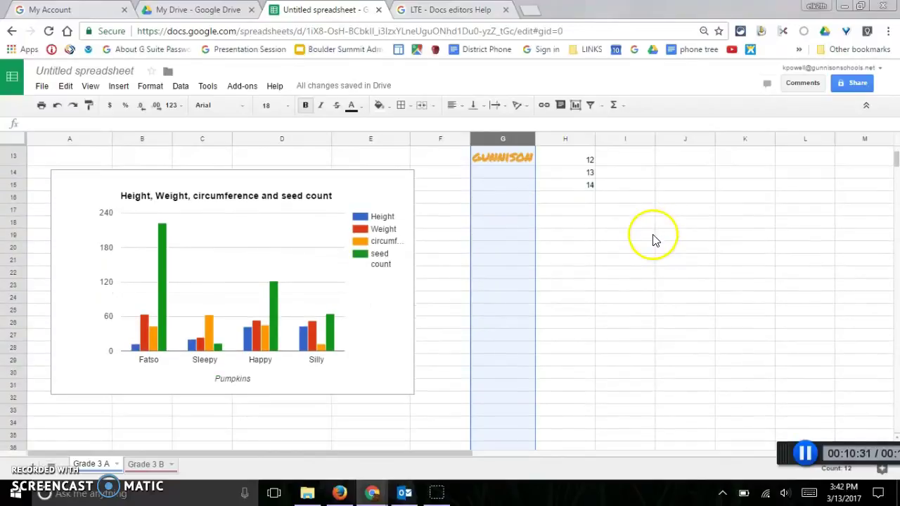
- Switch to Google Drive to check how the untitled spreadsheet is listed among the My Drive files, and return to it
{"action": "scroll", "coordinate": [647, 237], "scroll_direction": "up", "scroll_amount": 4}
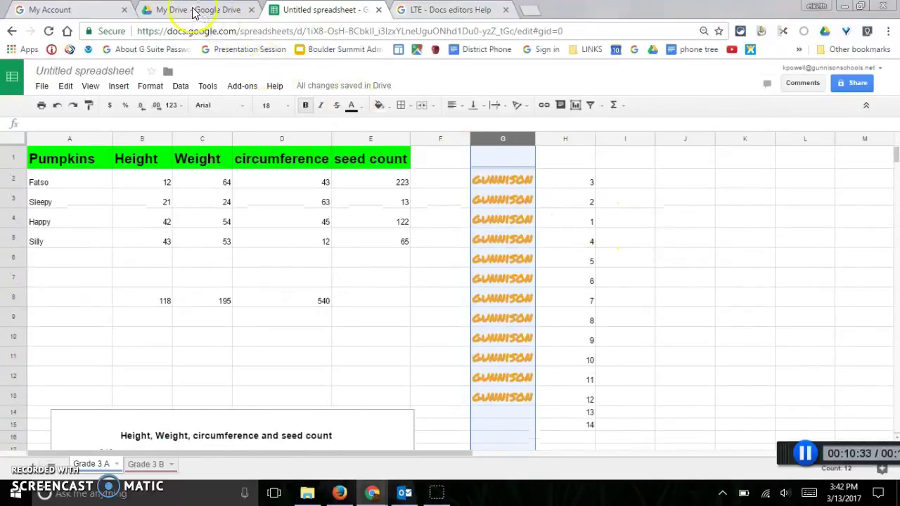
{"action": "left_click", "coordinate": [187, 14]}
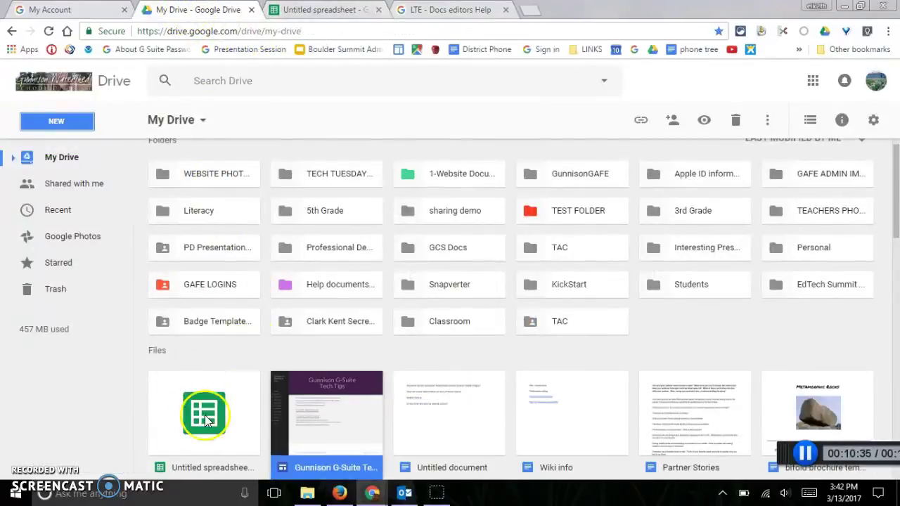
{"action": "left_click", "coordinate": [301, 12]}
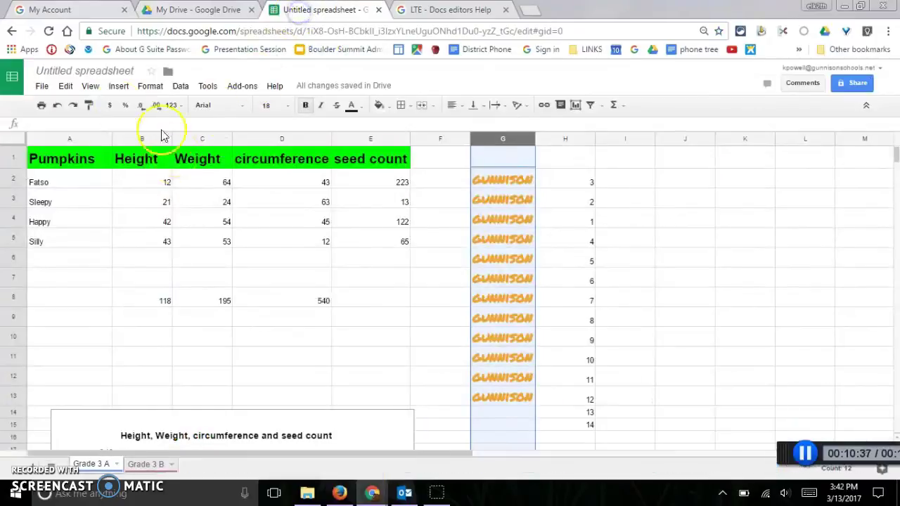
- Rename the untitled spreadsheet file as Pumpkin Graphs
{"action": "left_click", "coordinate": [97, 71]}
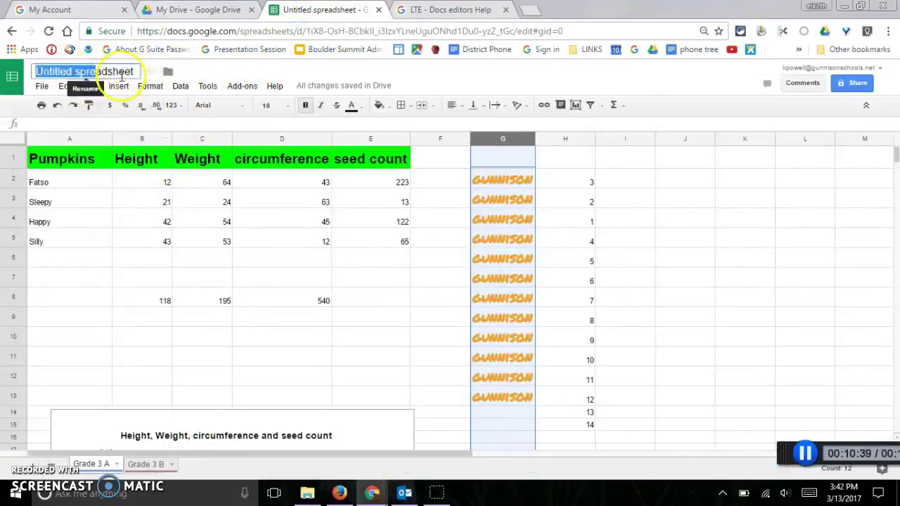
{"action": "double_click", "coordinate": [119, 71]}
{"action": "left_click", "coordinate": [119, 85]}
{"action": "left_click", "coordinate": [117, 72]}
{"action": "left_click", "coordinate": [134, 71]}
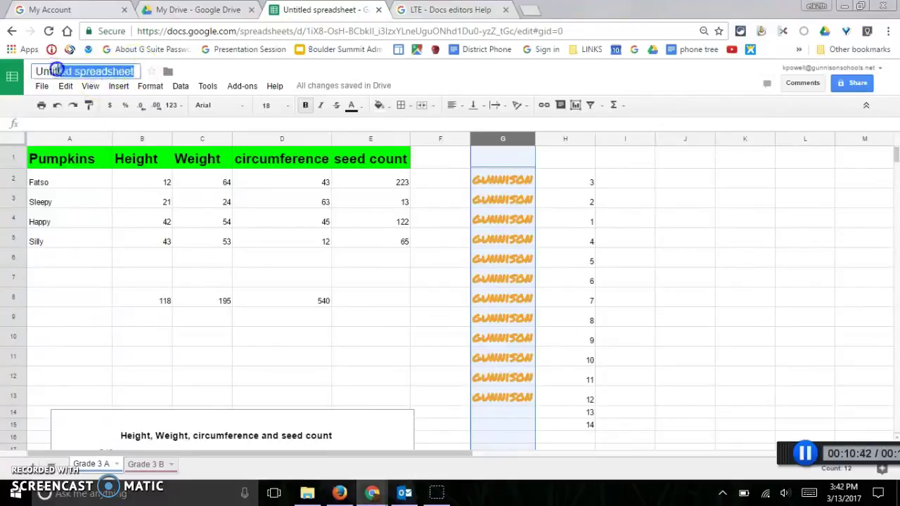
{"action": "type", "text": "Pumpkin Graphs"}
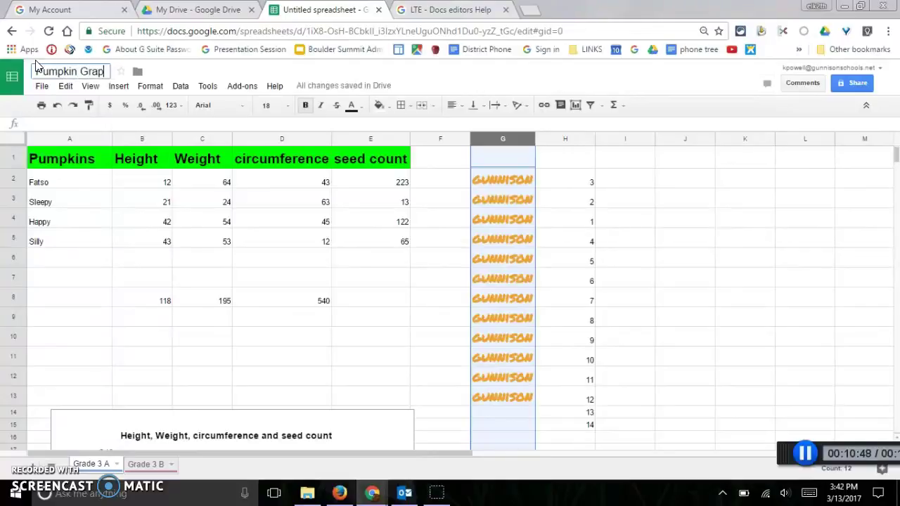
{"action": "left_click", "coordinate": [106, 264]}
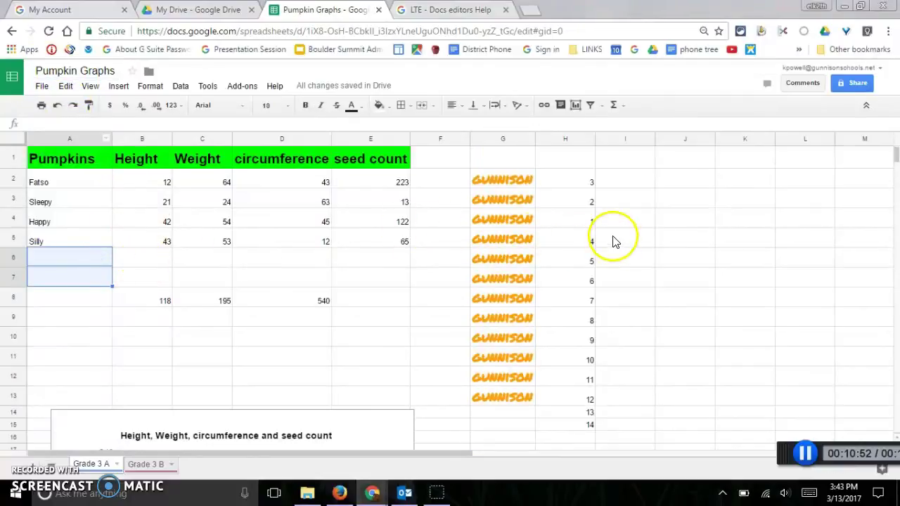